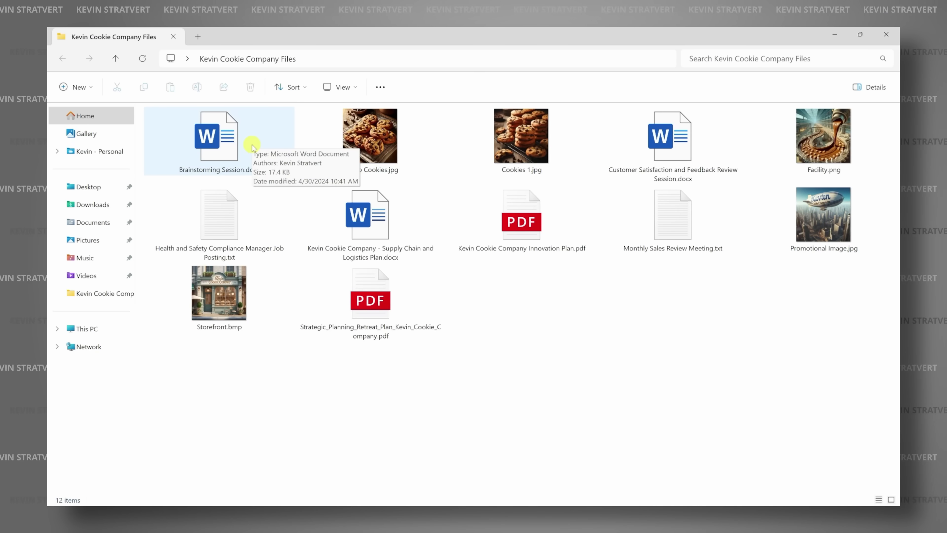
- Open Brainstorming Session.docx from the Kevin Cookie Company files folder
double_click(253, 147)
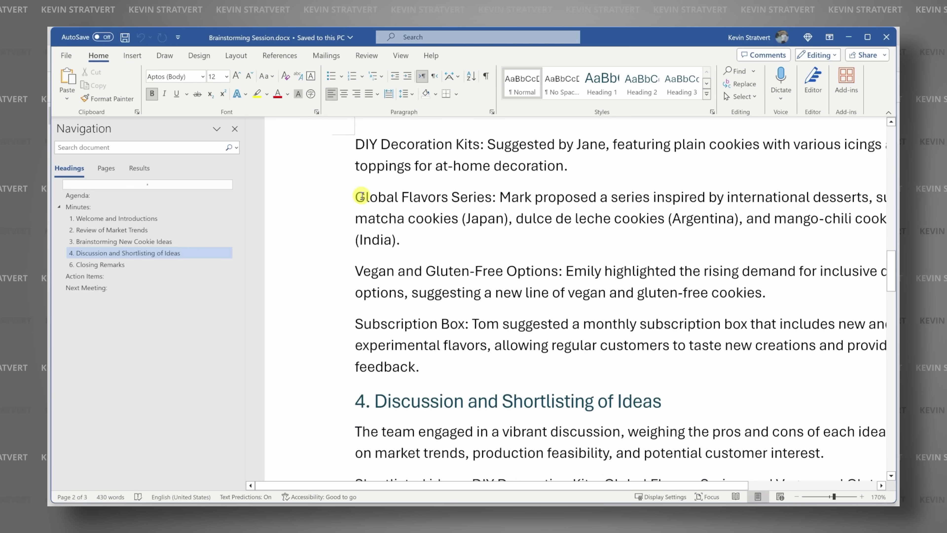
- Read down the Brainstorming Session document to its Closing Remarks and Action Items
scroll(489, 300, "down", 10)
scroll(542, 292, "down", 3, "ctrl")
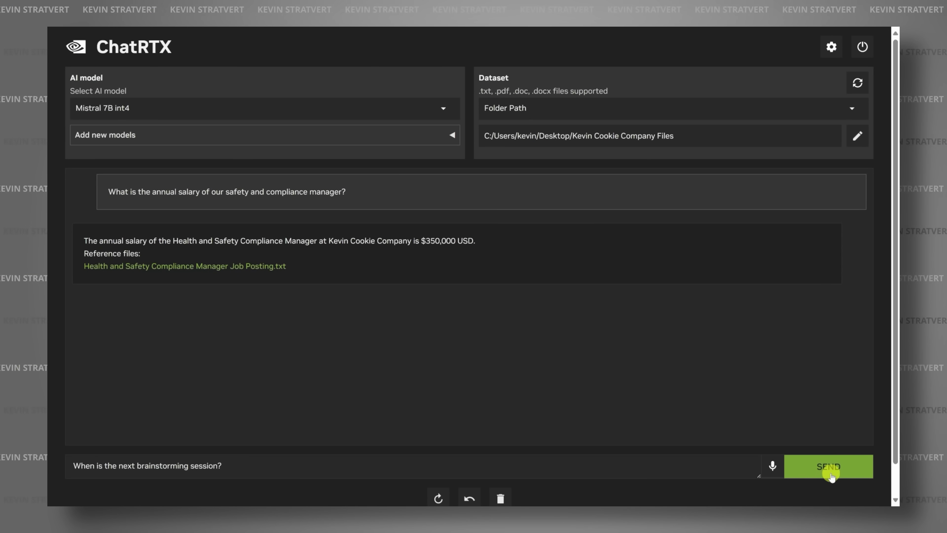
- Ask 'When is the next brainstorming session?', then send 'show me the storefront' to CLIP
left_click(831, 476)
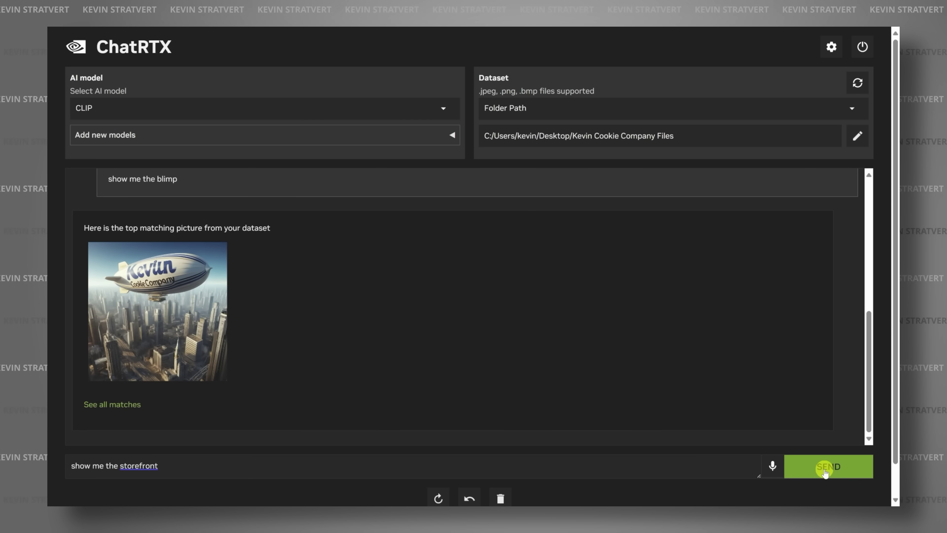
left_click(828, 467)
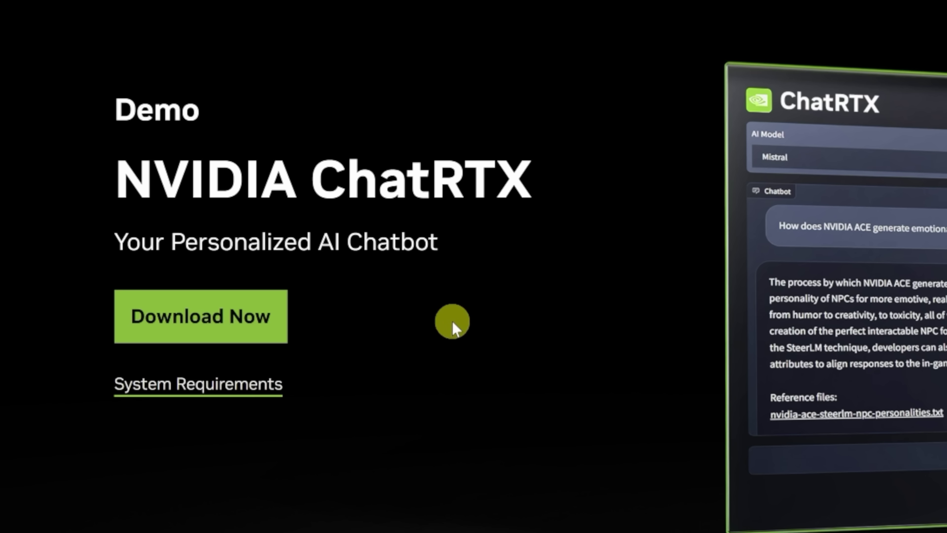
- Jump to the System Requirements table on NVIDIA's ChatRTX demo page
left_click(201, 393)
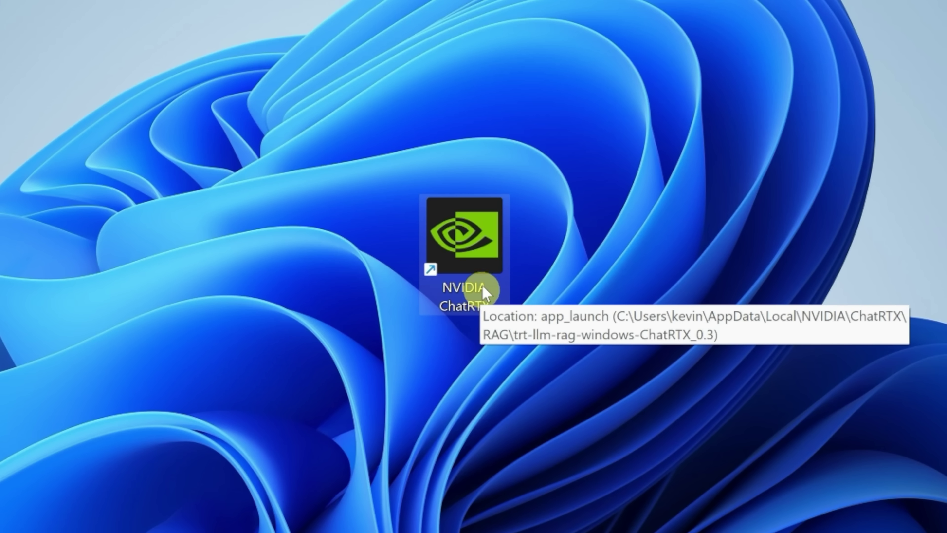
- Launch ChatRTX from its desktop icon, then move and minimize its console window
double_click(472, 246)
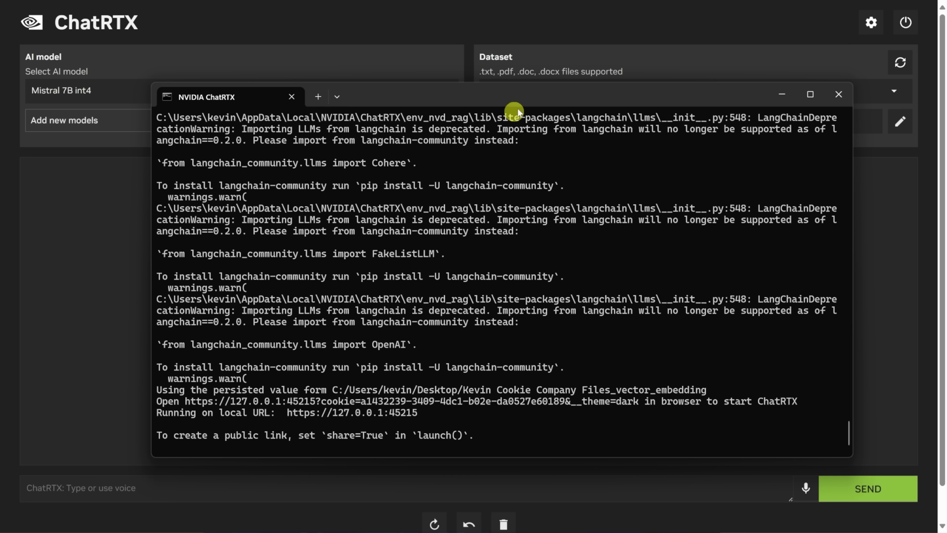
left_click_drag(522, 97, 502, 73)
scroll(391, 224, "up", 8)
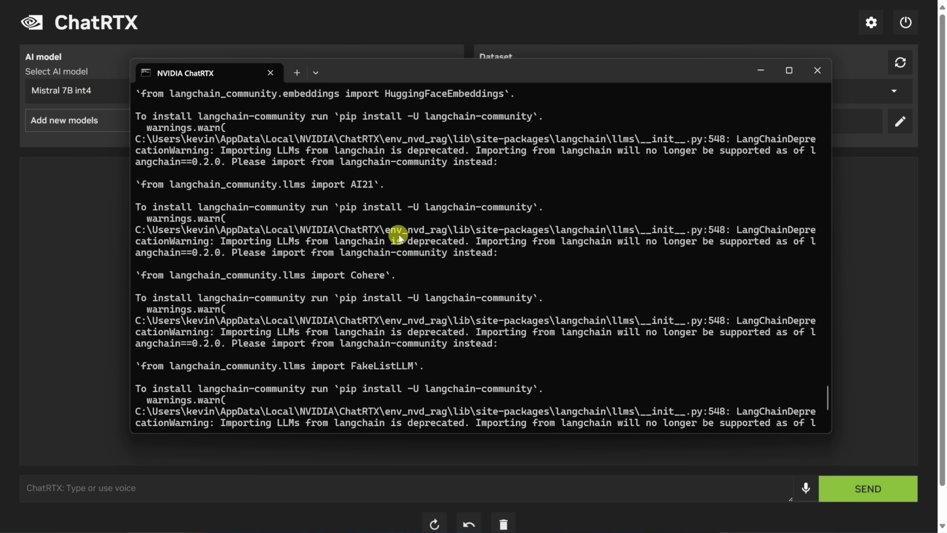
scroll(401, 230, "down", 8)
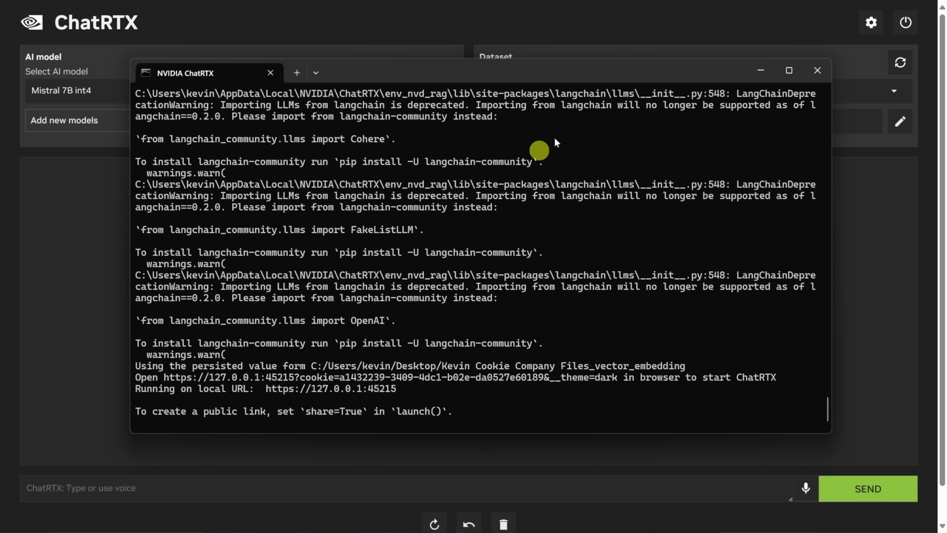
left_click(761, 70)
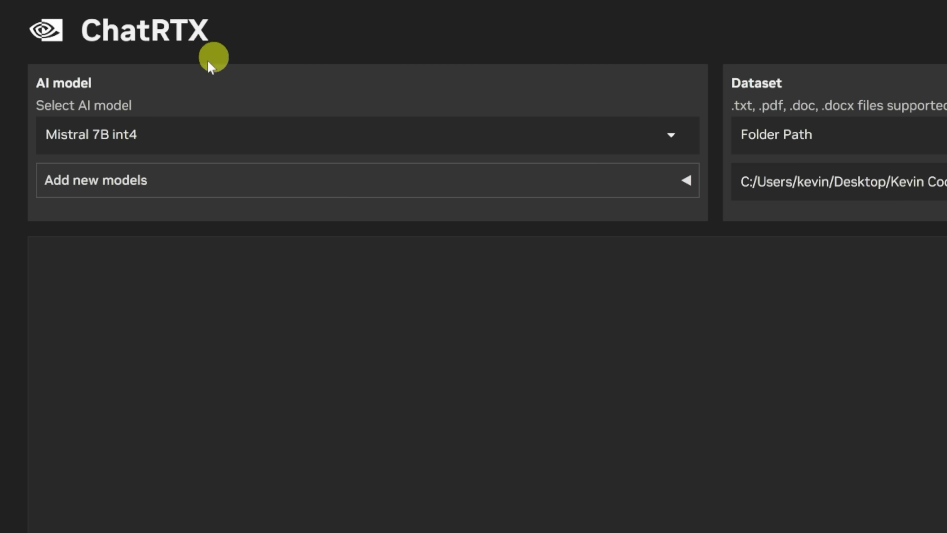
- View the AI model list (CLIP, Mistral 7B int4) and keep Mistral 7B int4
left_click(168, 134)
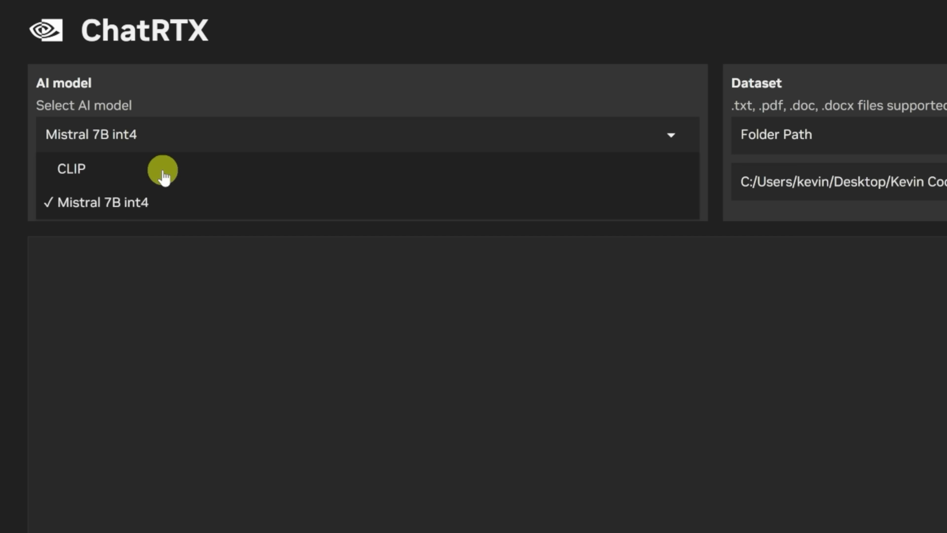
left_click(176, 108)
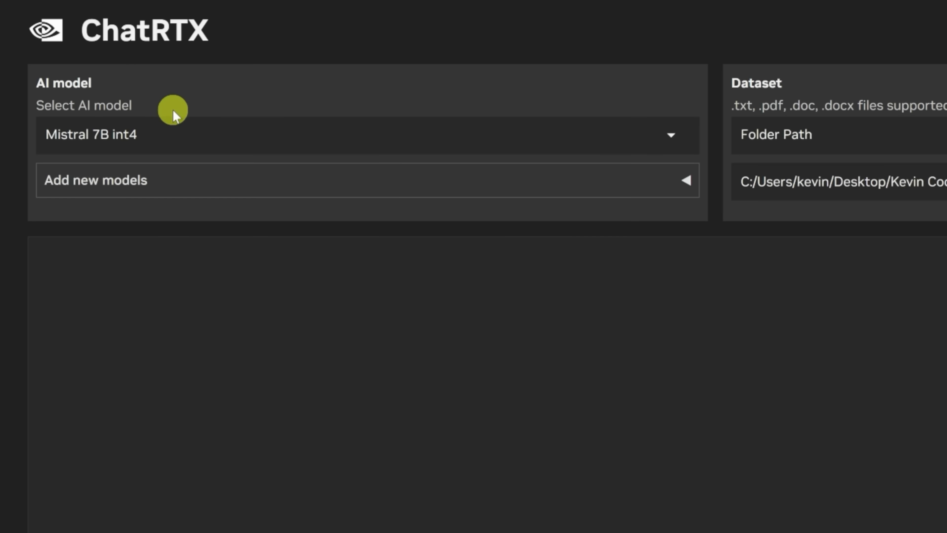
- Expand Add new models to view ChatGLM 3 6B int4 with Chinese support (3.8GB)
left_click(170, 182)
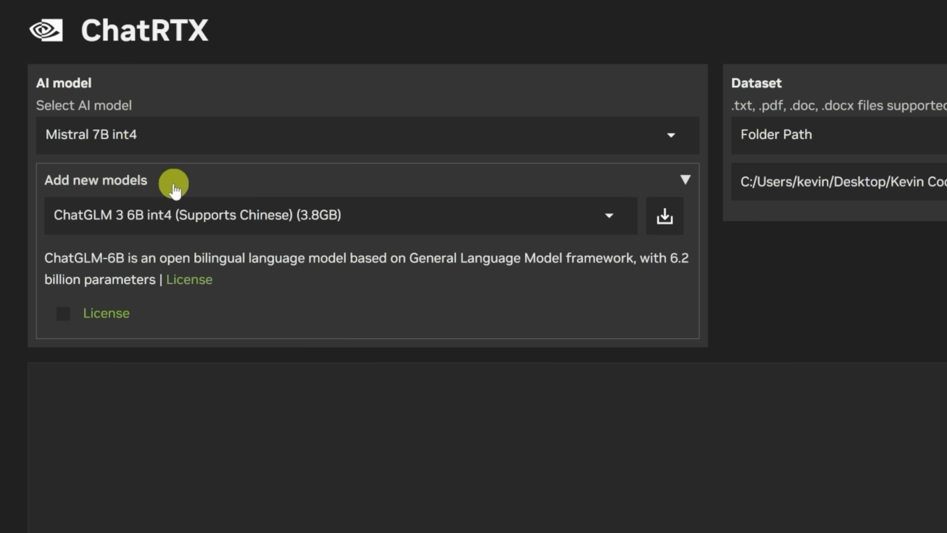
left_click(141, 215)
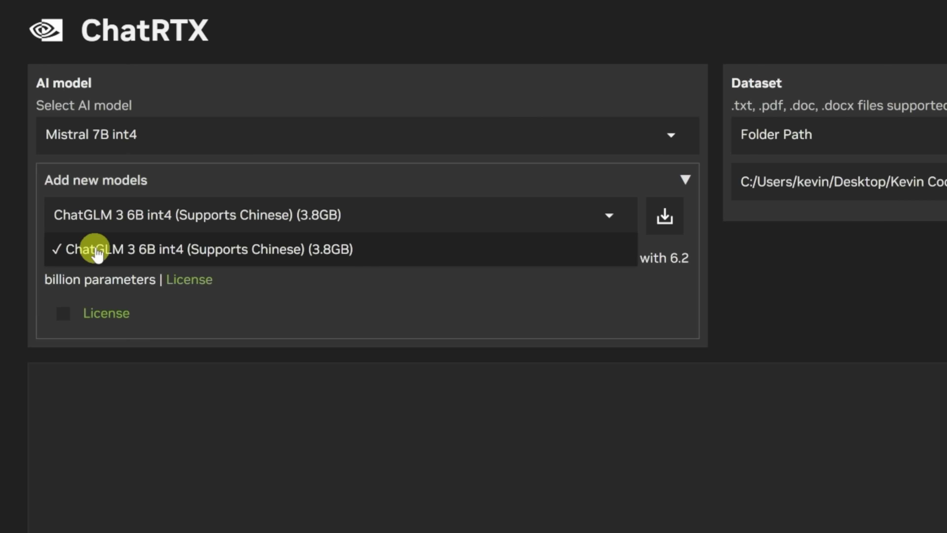
left_click(131, 194)
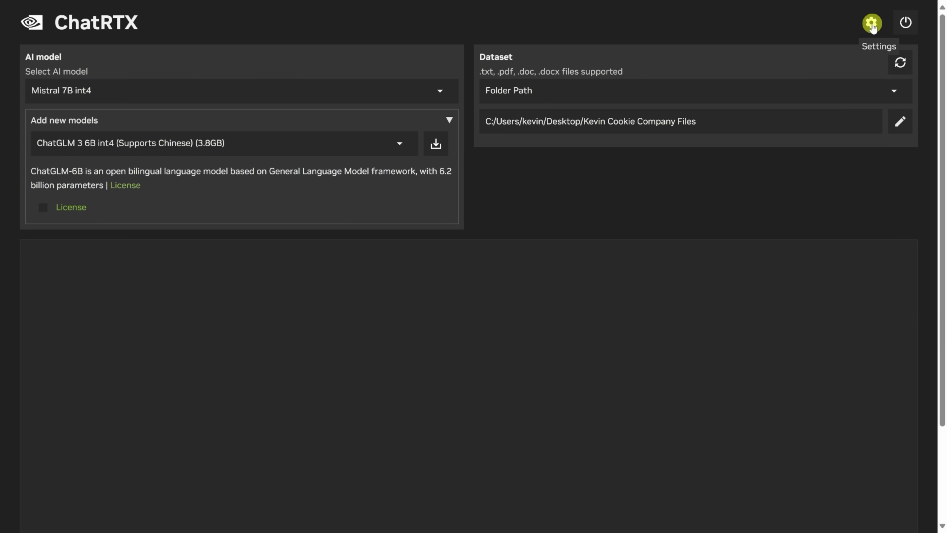
left_click(872, 24)
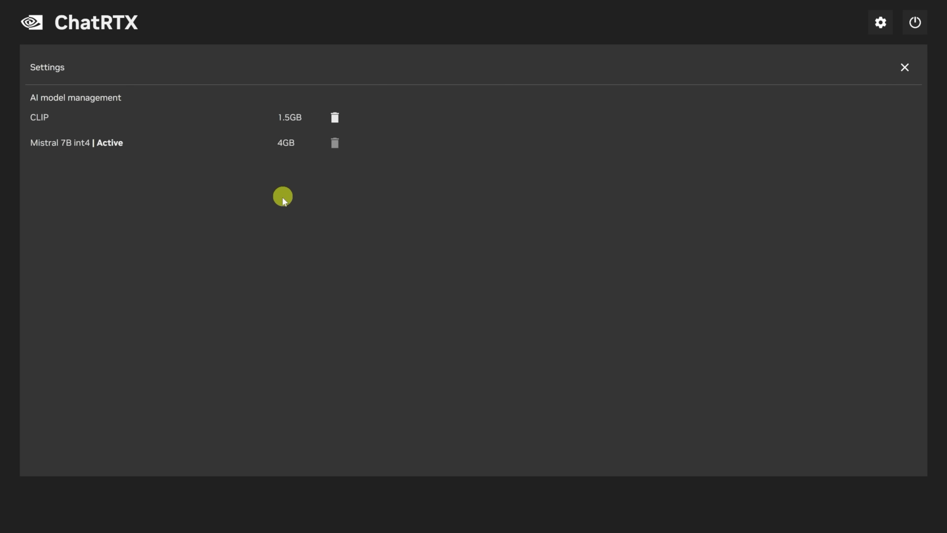
left_click(905, 68)
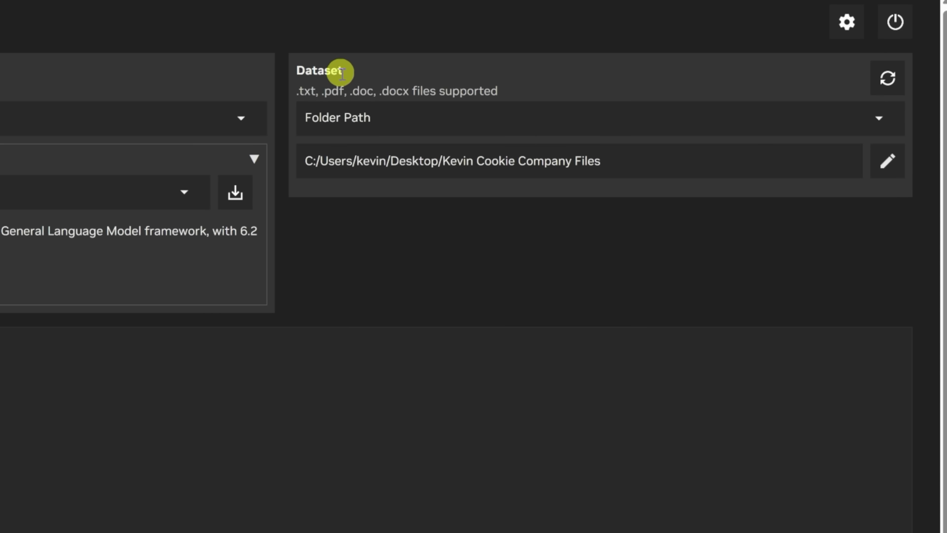
- Change the Dataset source from Folder Path to AI model default
left_click(491, 117)
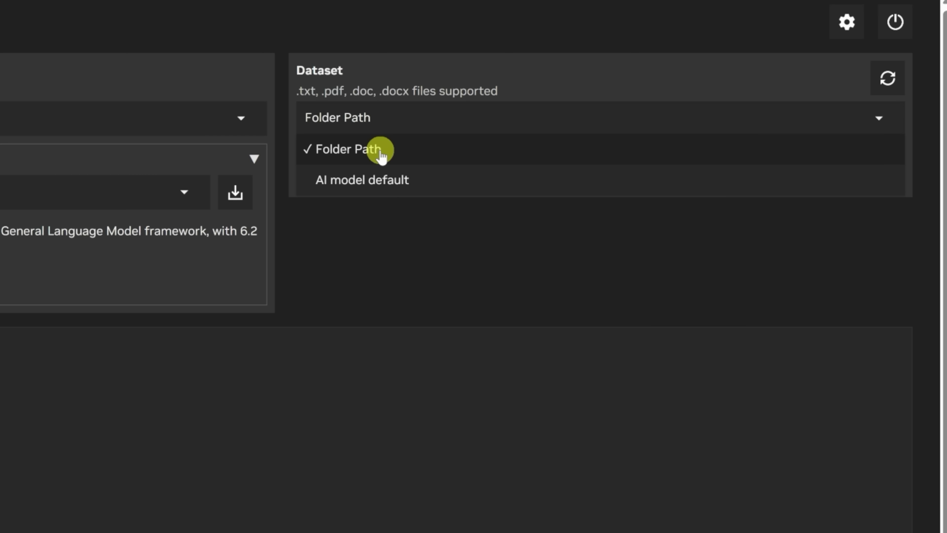
left_click(357, 185)
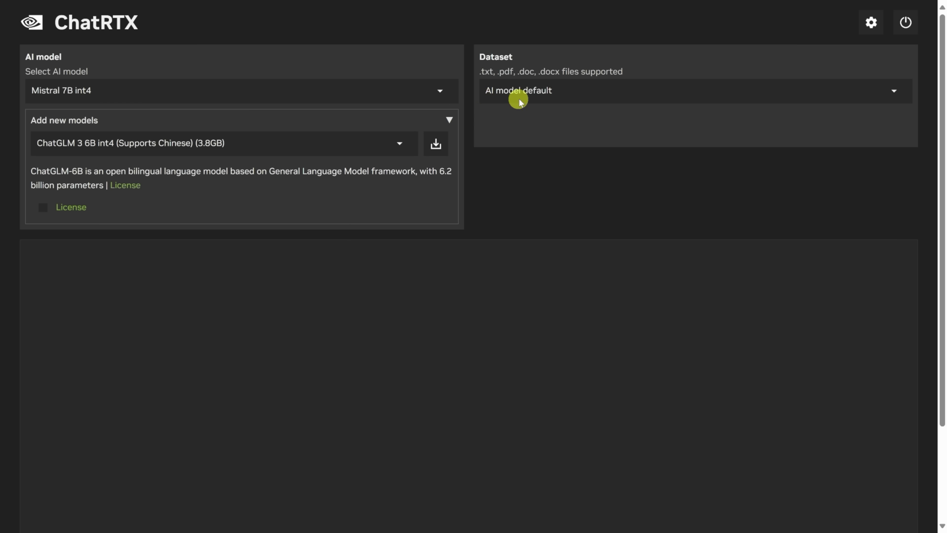
left_click(558, 182)
scroll(559, 182, "down", 3)
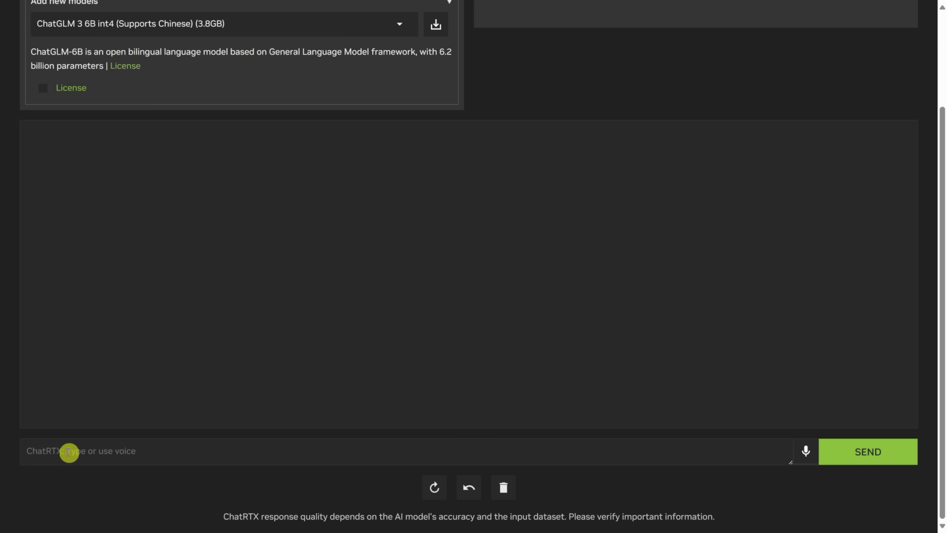
left_click(96, 452)
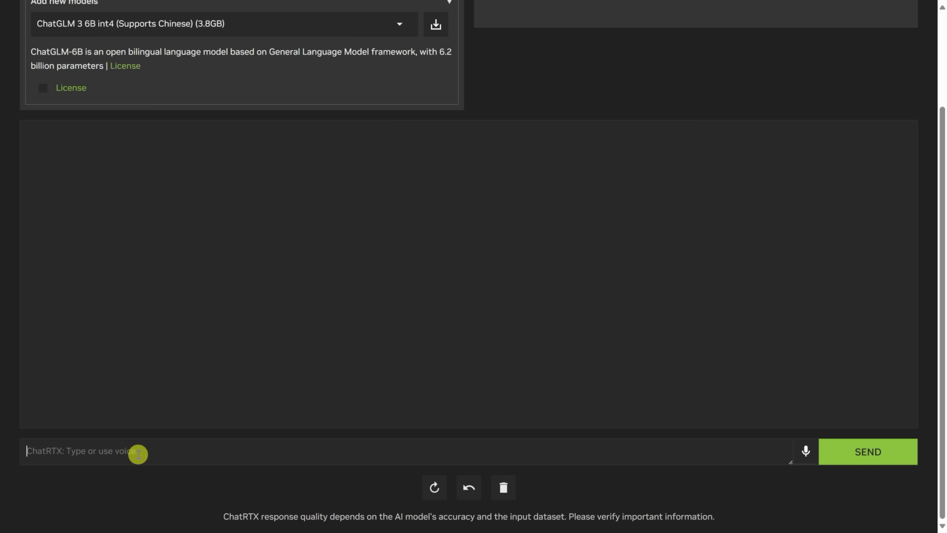
type("Write a song about the Kevin Cookie Company")
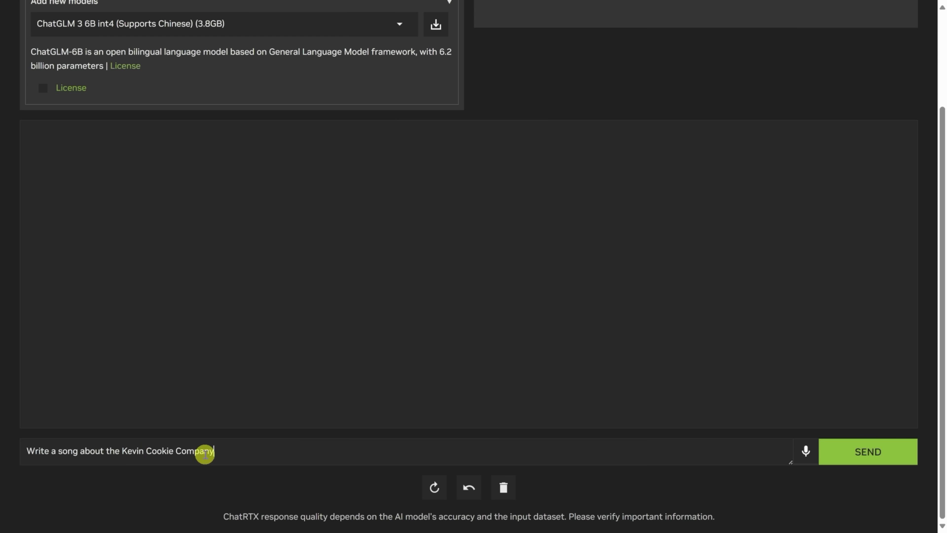
left_click(867, 460)
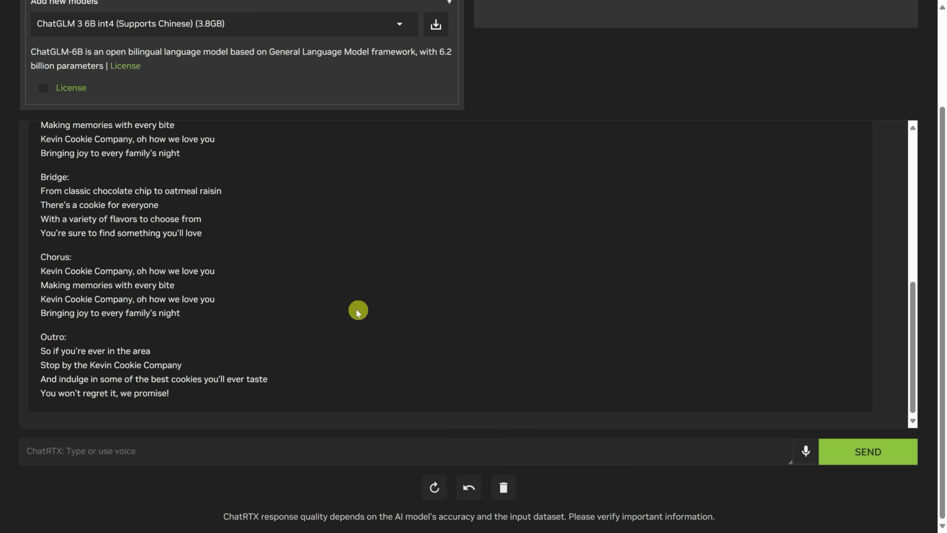
scroll(357, 310, "up", 10)
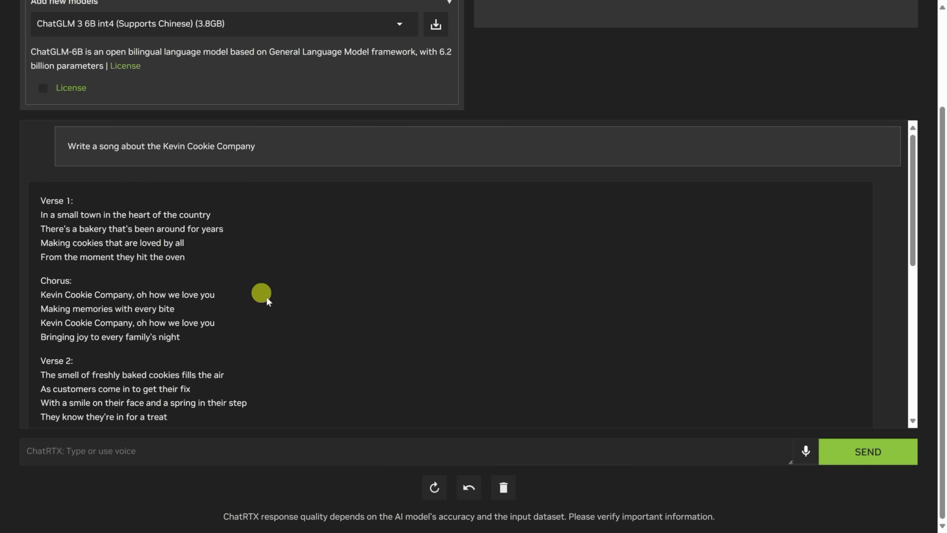
scroll(179, 245, "down", 1)
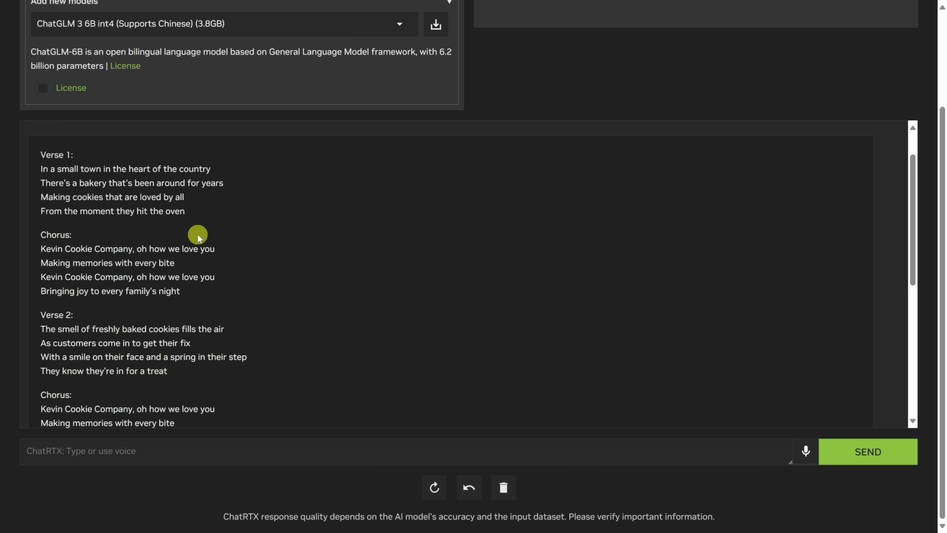
scroll(183, 224, "down", 8)
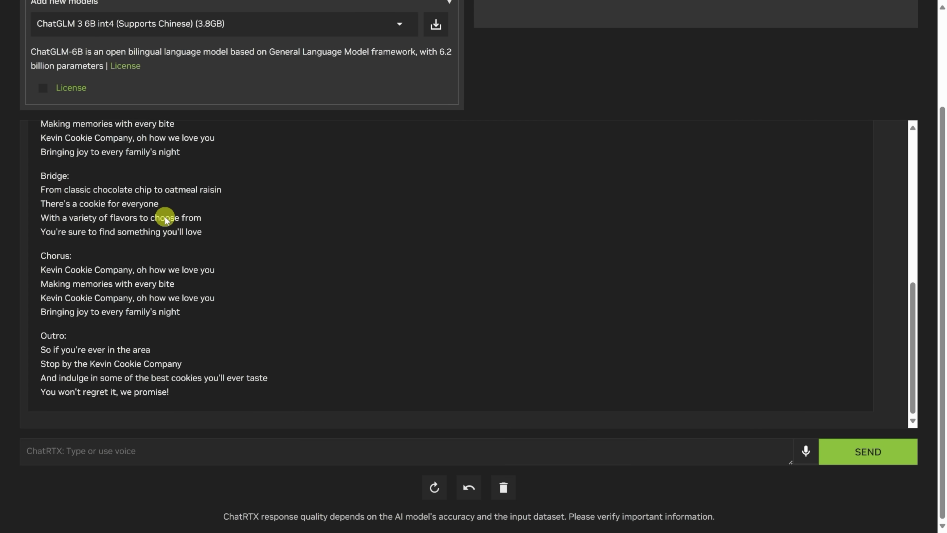
scroll(569, 251, "up", 10)
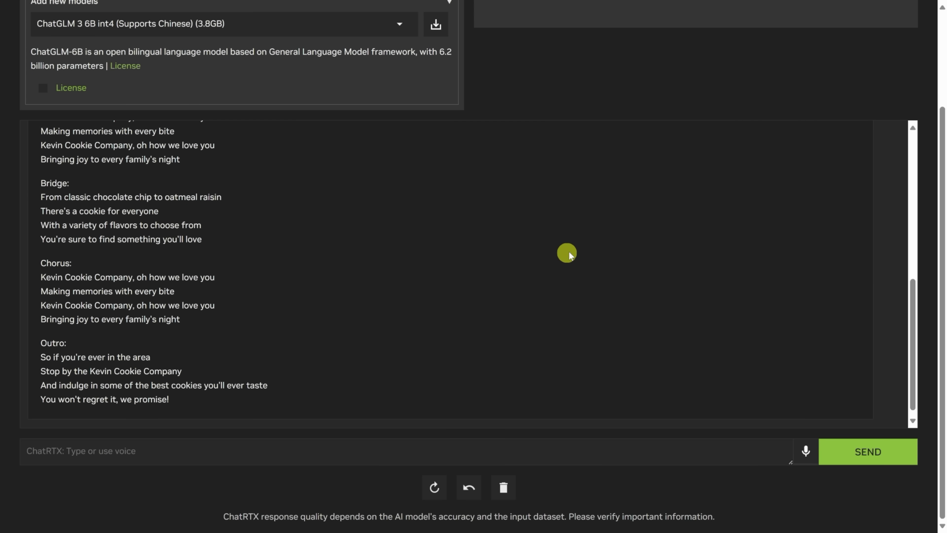
scroll(629, 116, "up", 3)
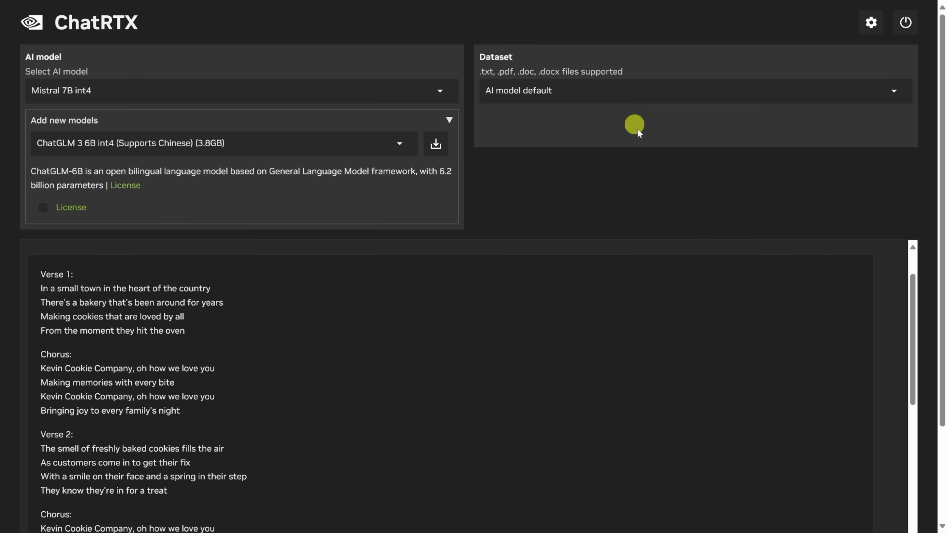
- Collapse Add new models, set Dataset to Folder Path, and open the folder picker
left_click(451, 121)
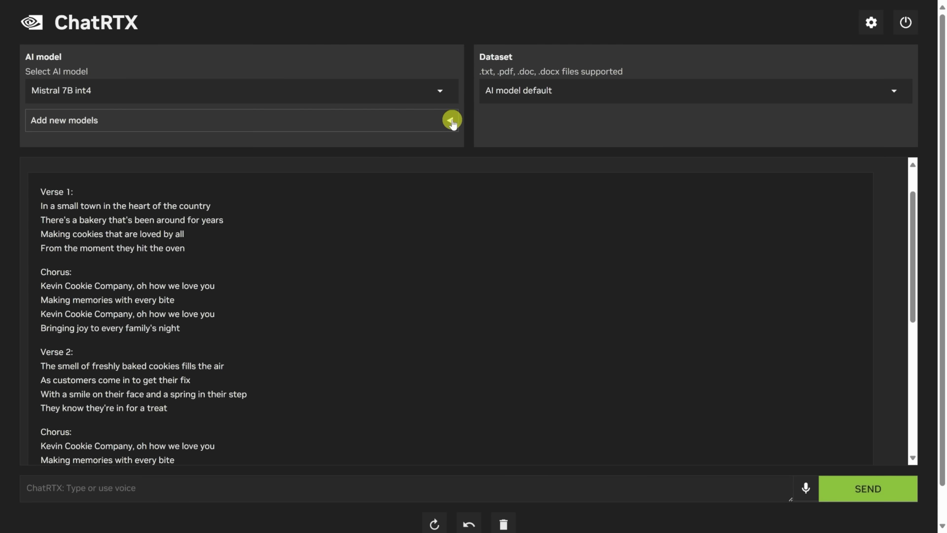
left_click(576, 91)
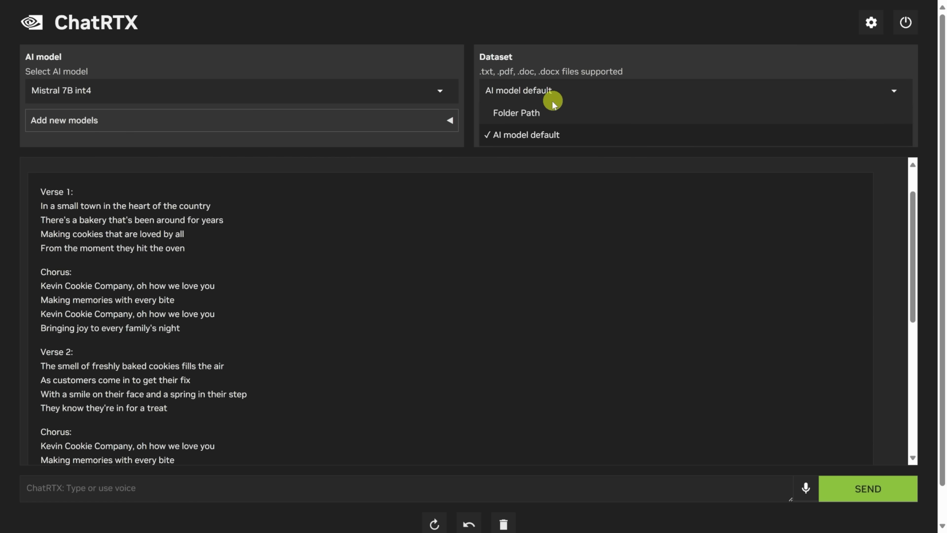
left_click(544, 115)
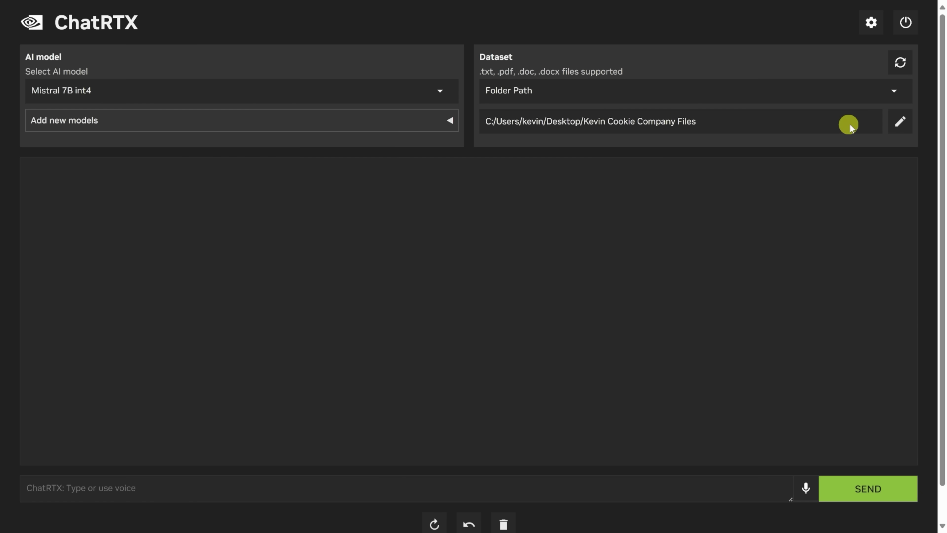
left_click(902, 122)
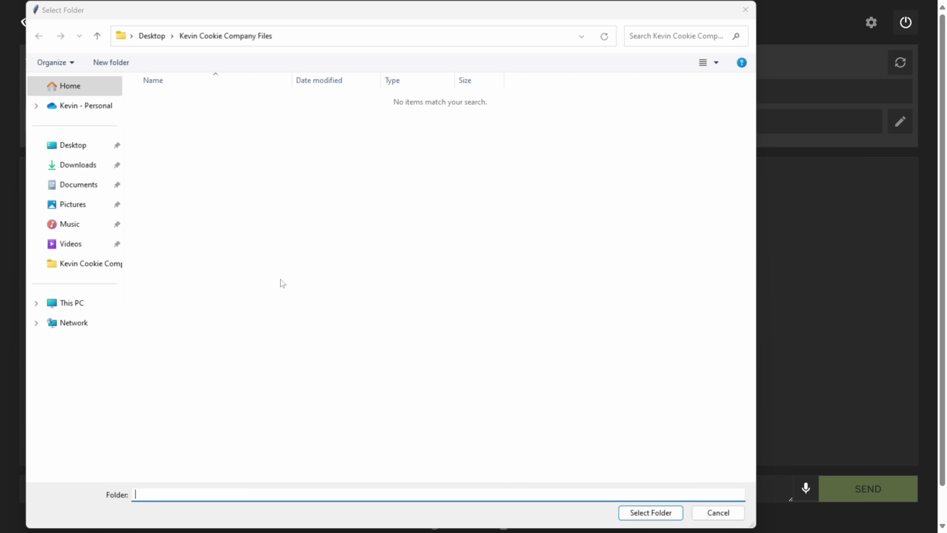
left_click(710, 514)
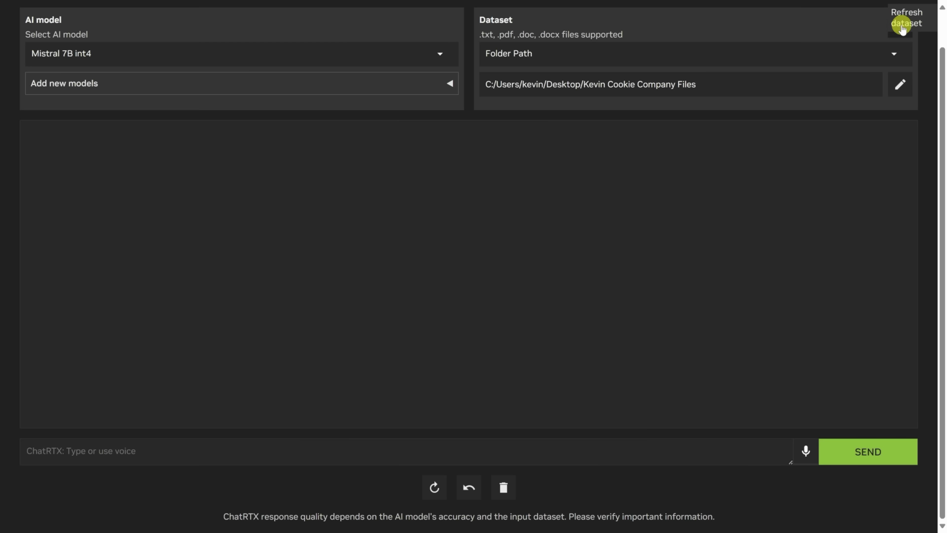
- Refresh the Kevin Cookie Company Files dataset to re-index its files
left_click(899, 33)
left_click(901, 34)
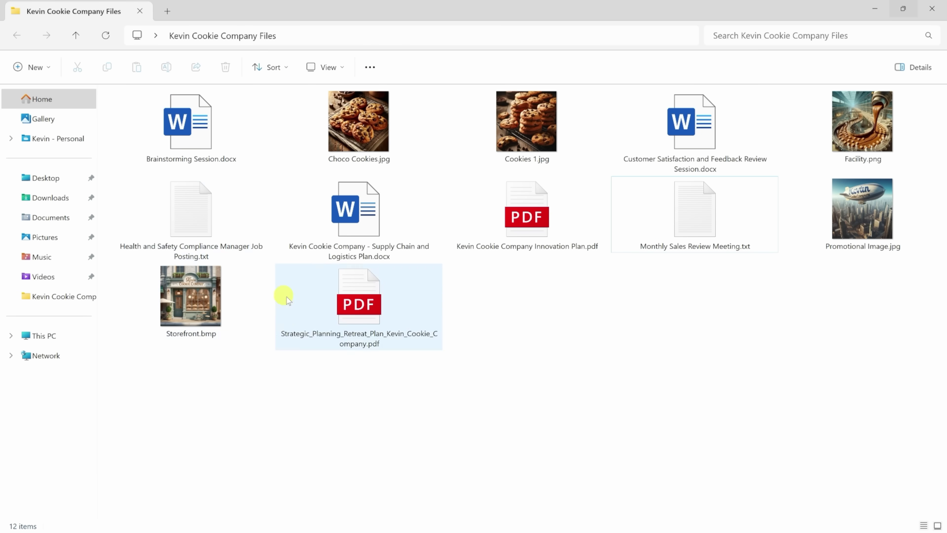
left_click(211, 153)
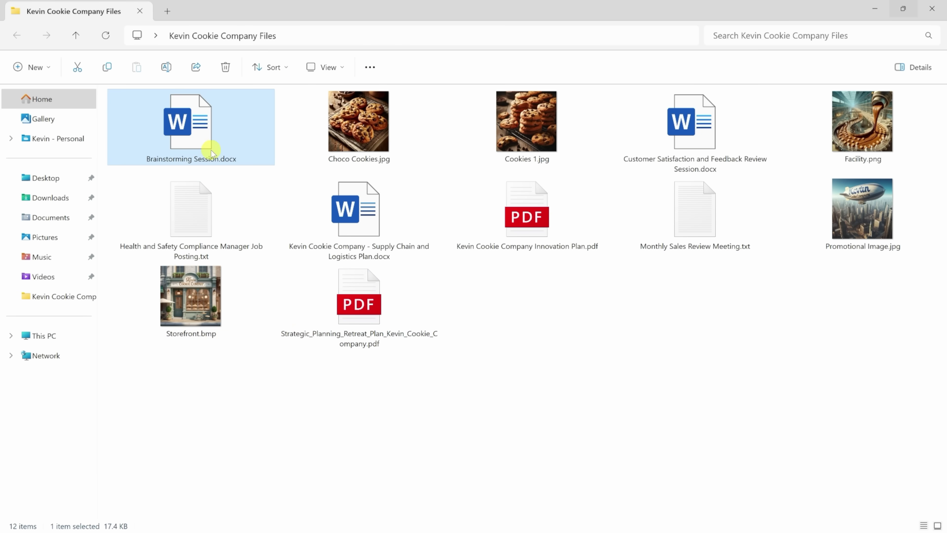
left_click(367, 133)
left_click(516, 133)
left_click(841, 135)
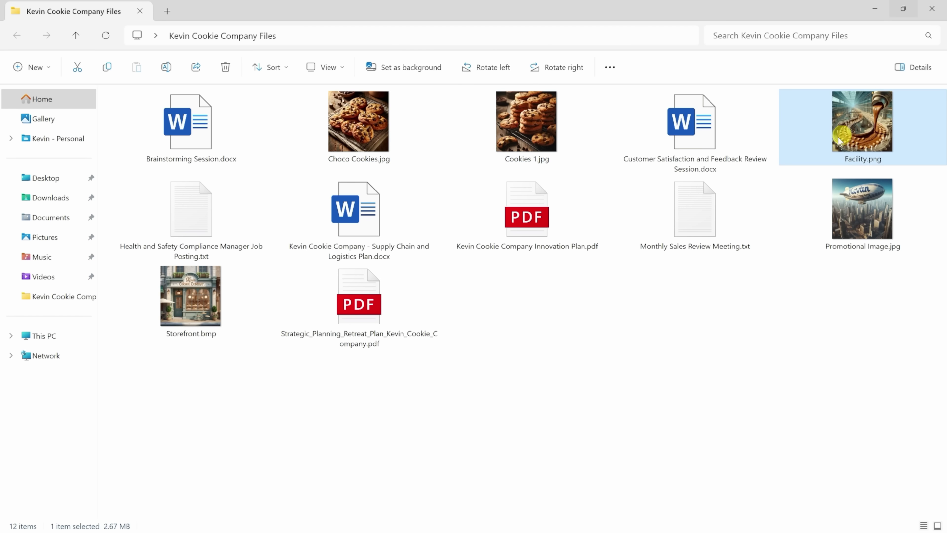
left_click(537, 218)
left_click(666, 215)
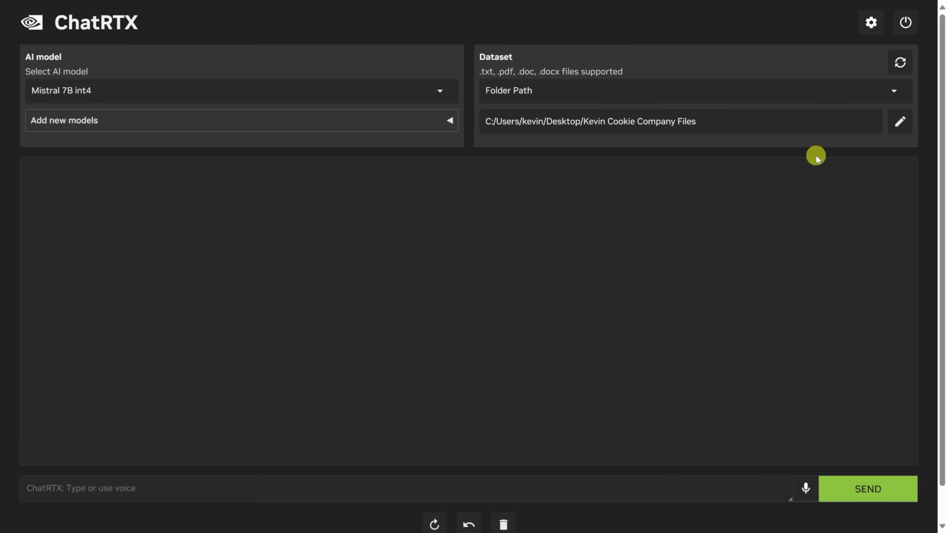
- Ask by voice for the safety compliance manager's salary, then open the cited job posting
left_click(117, 492)
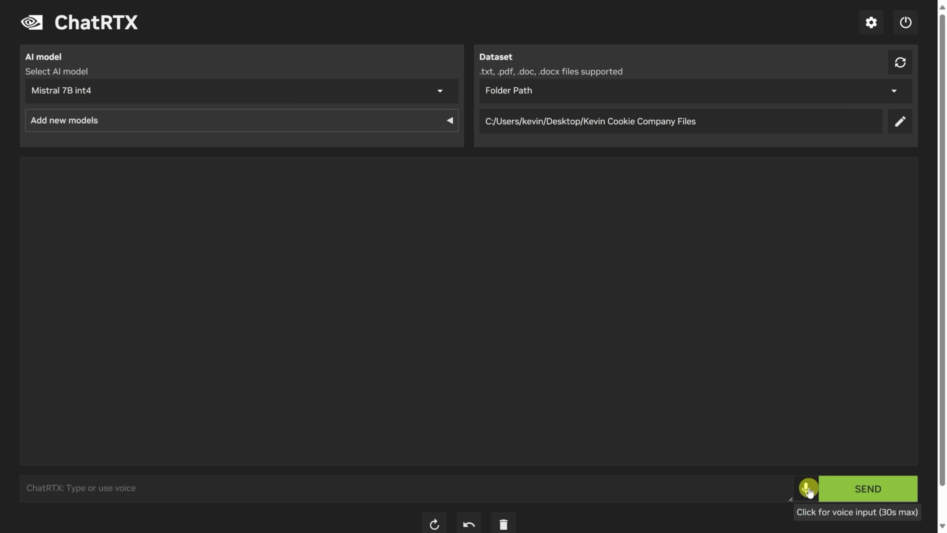
left_click(807, 490)
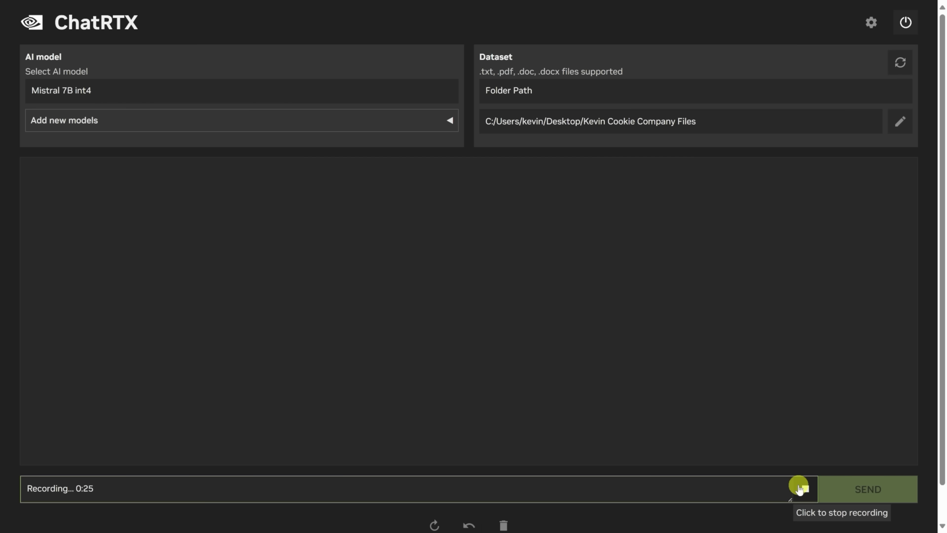
left_click(804, 491)
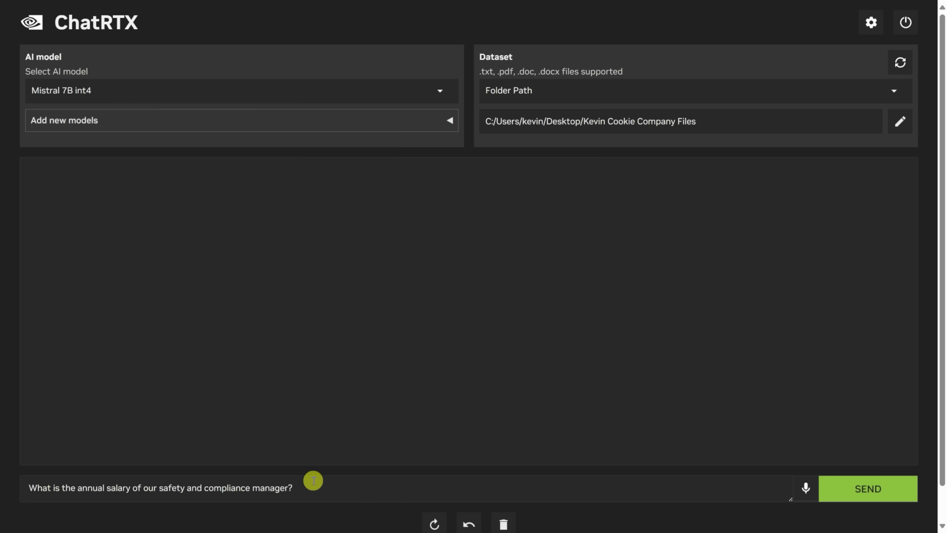
left_click(869, 493)
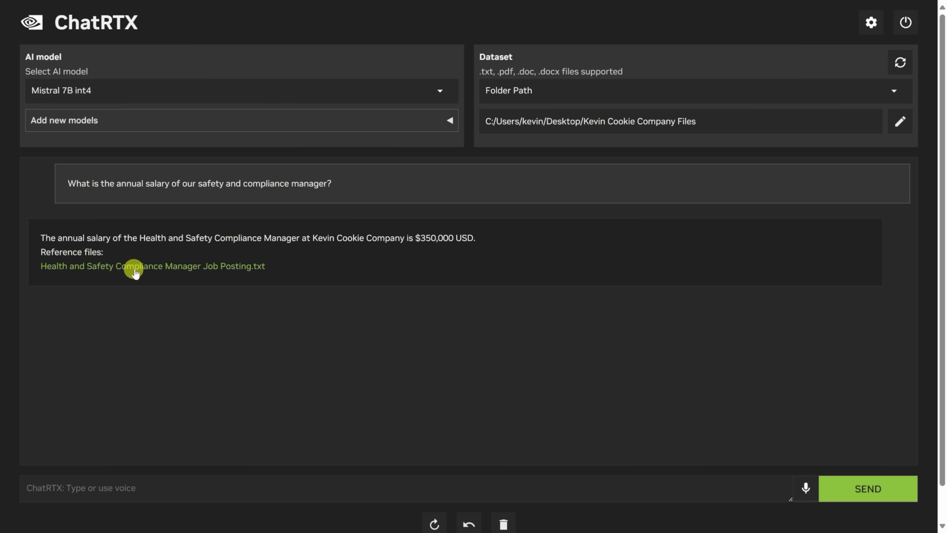
left_click(213, 266)
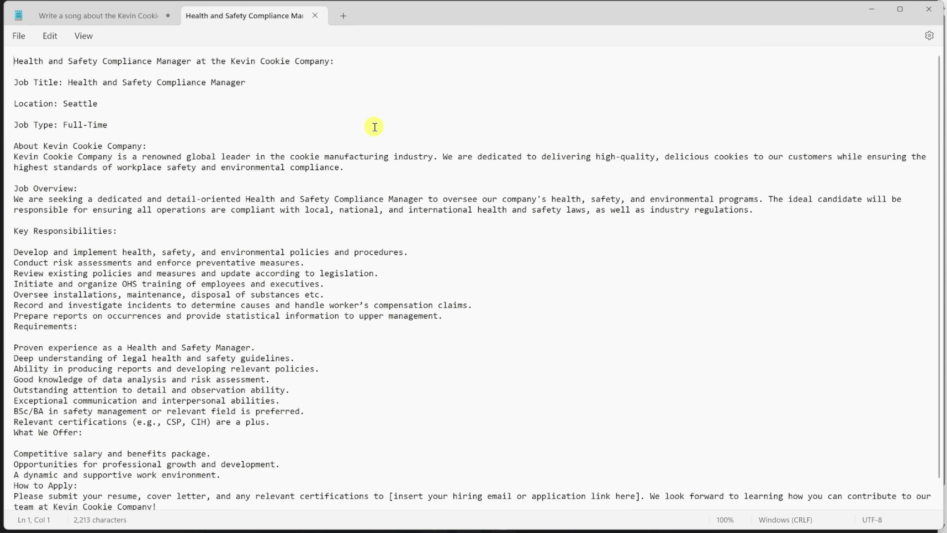
- Find and highlight the 'Pay: $350,000 USD per year' line in the job posting
scroll(304, 131, "down", 1)
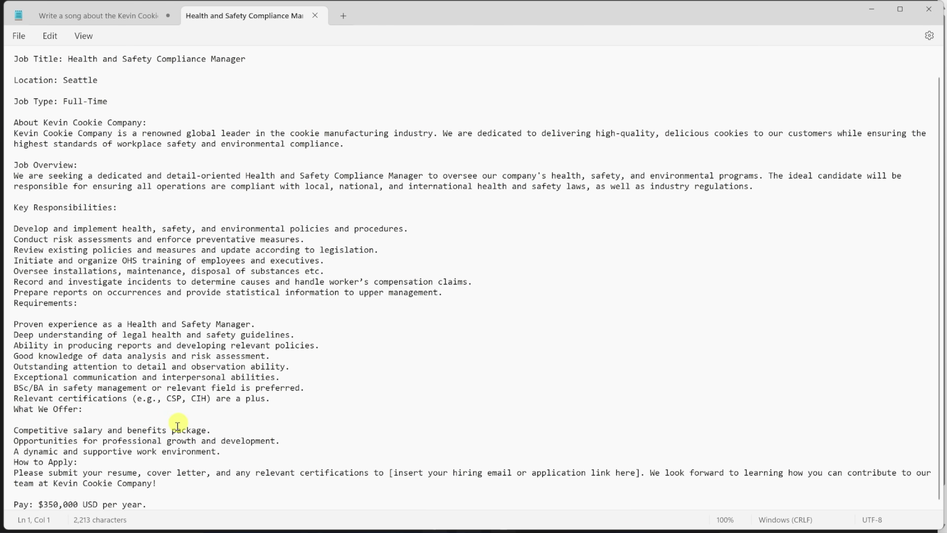
scroll(154, 454, "up", 6, "ctrl")
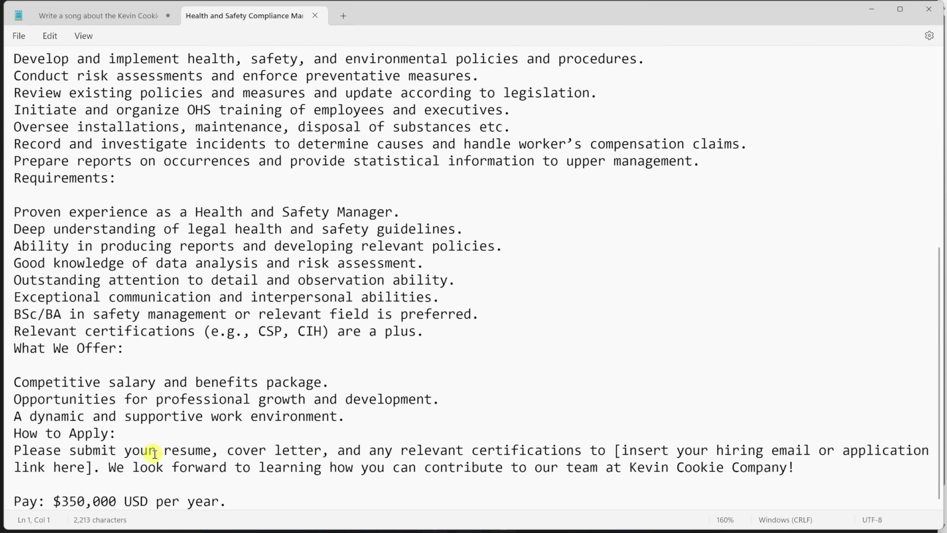
left_click_drag(226, 501, 1, 501)
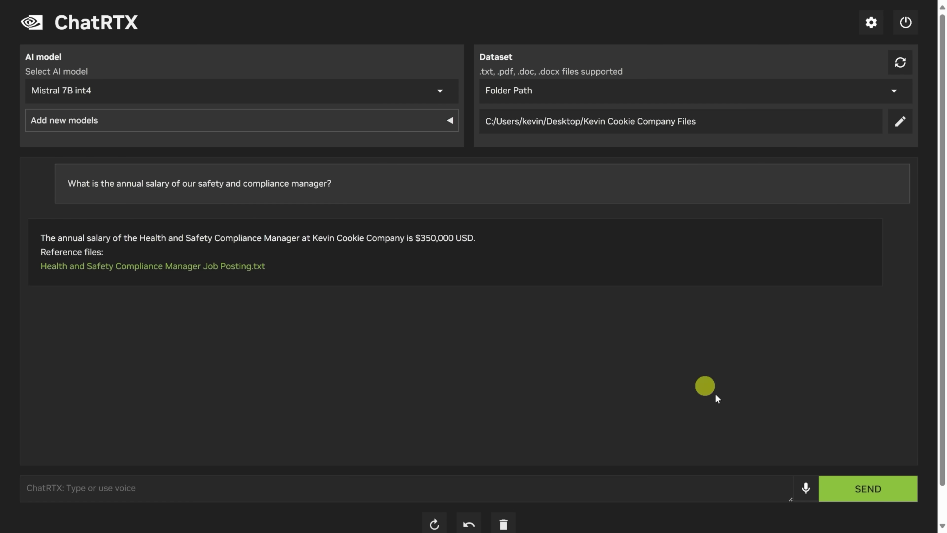
- Ask by voice when the next brainstorming session is, and highlight the answer's date, May 14, 2024
left_click(804, 491)
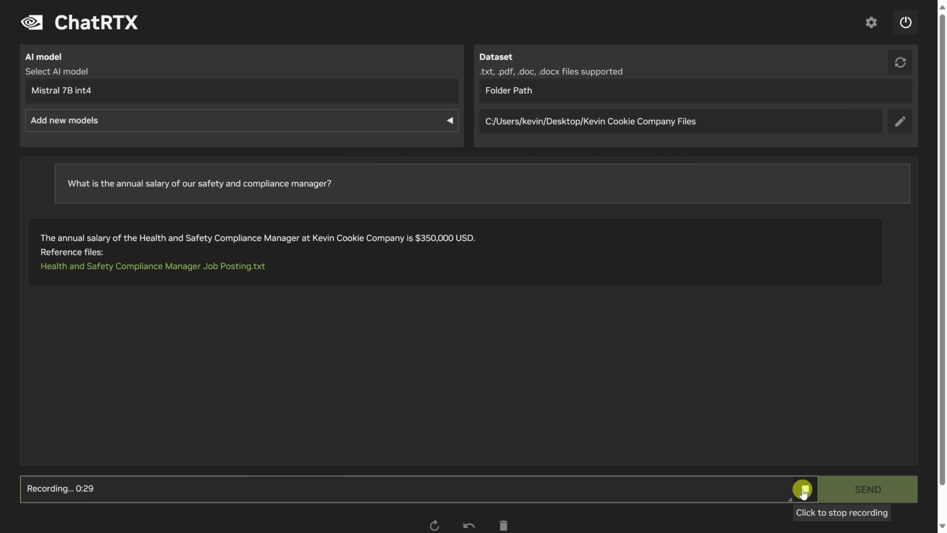
left_click(804, 491)
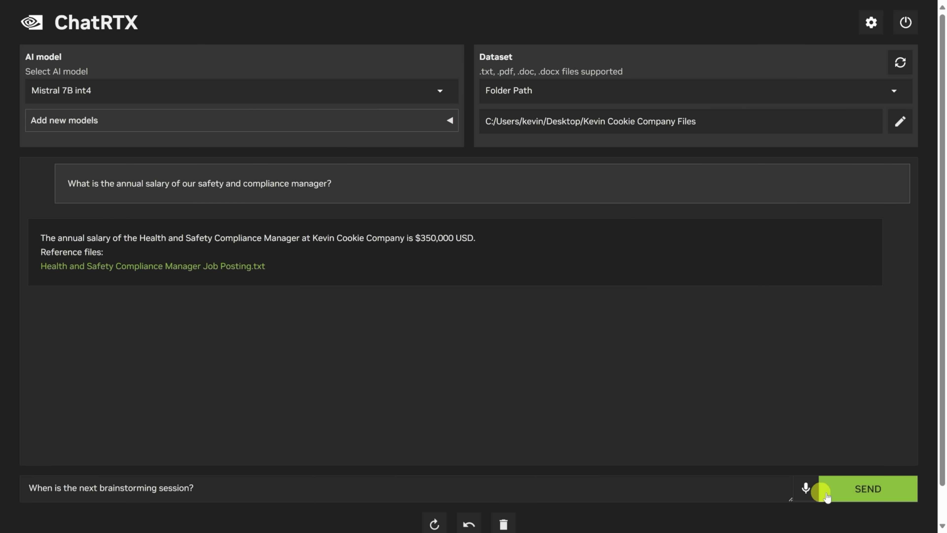
left_click(870, 493)
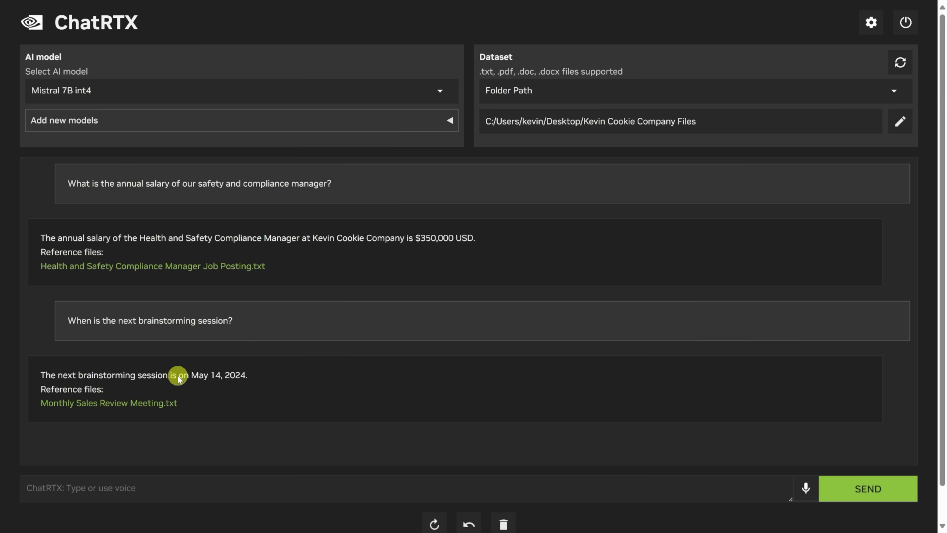
left_click_drag(178, 376, 258, 377)
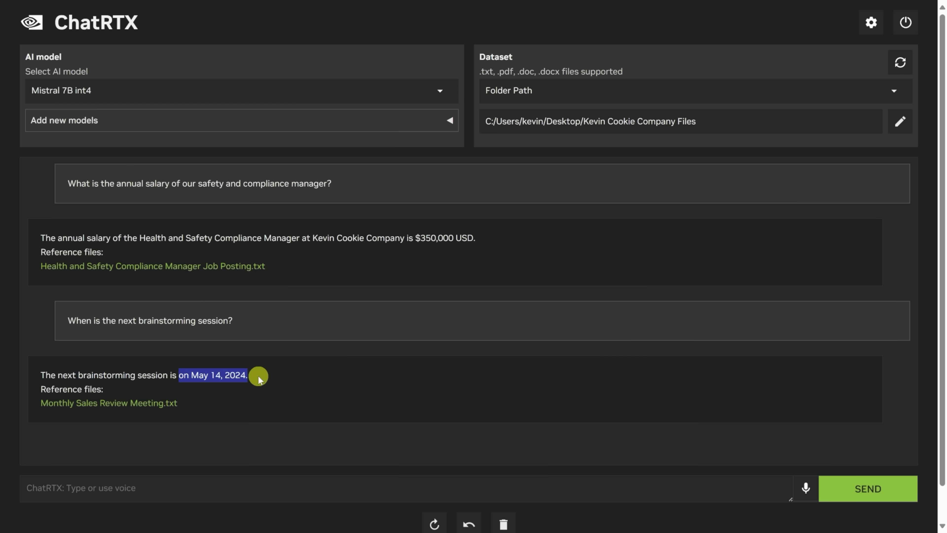
left_click(191, 379)
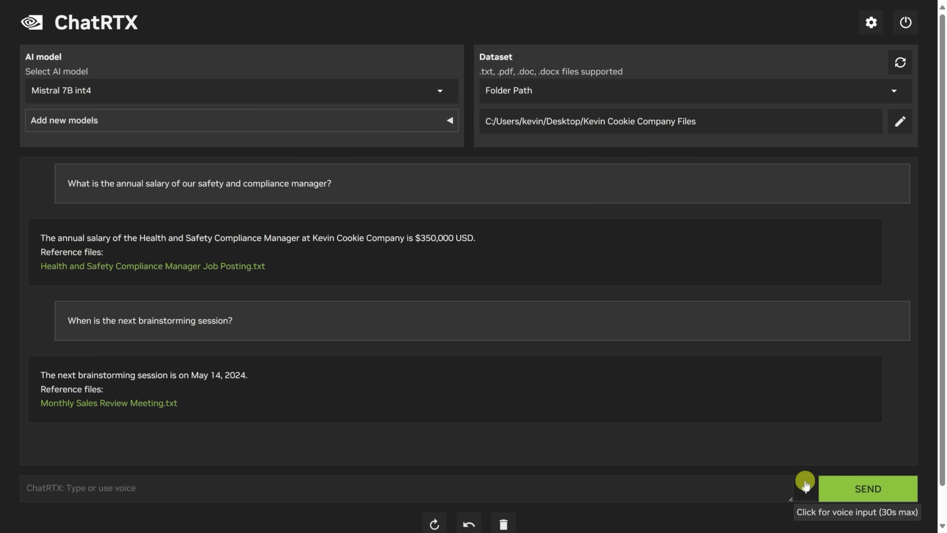
- Ask 'what do customers think of the Kevin Cookie Company' in the chat
left_click(550, 494)
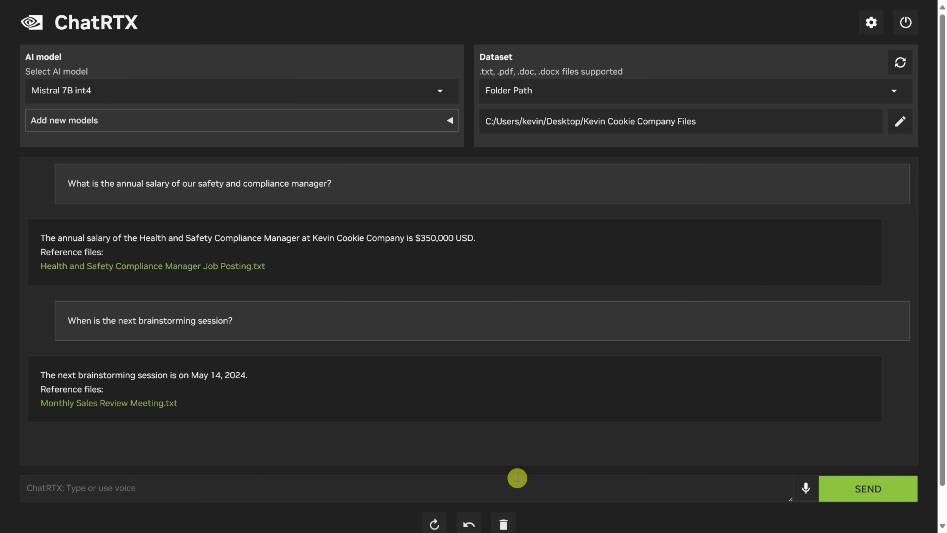
type("what do customers think of the Kevin Cookie Company")
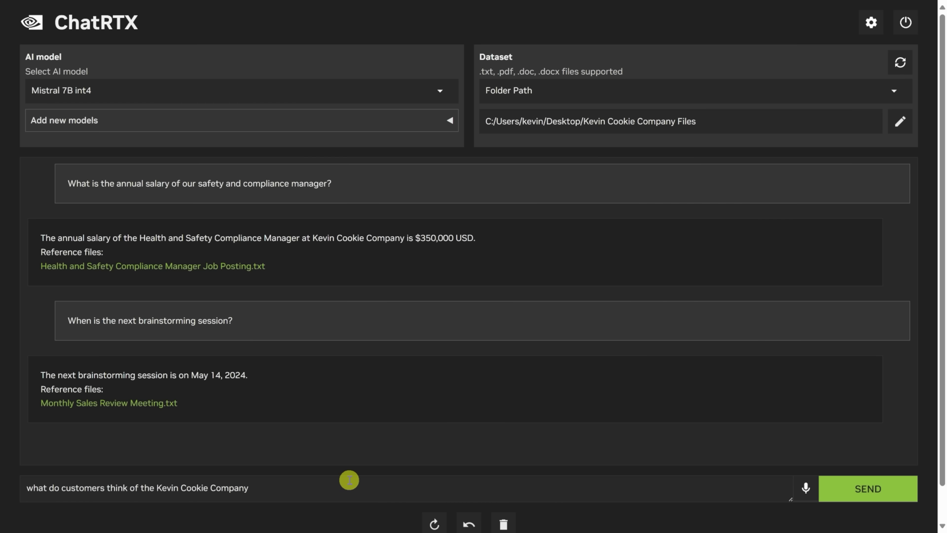
left_click(862, 492)
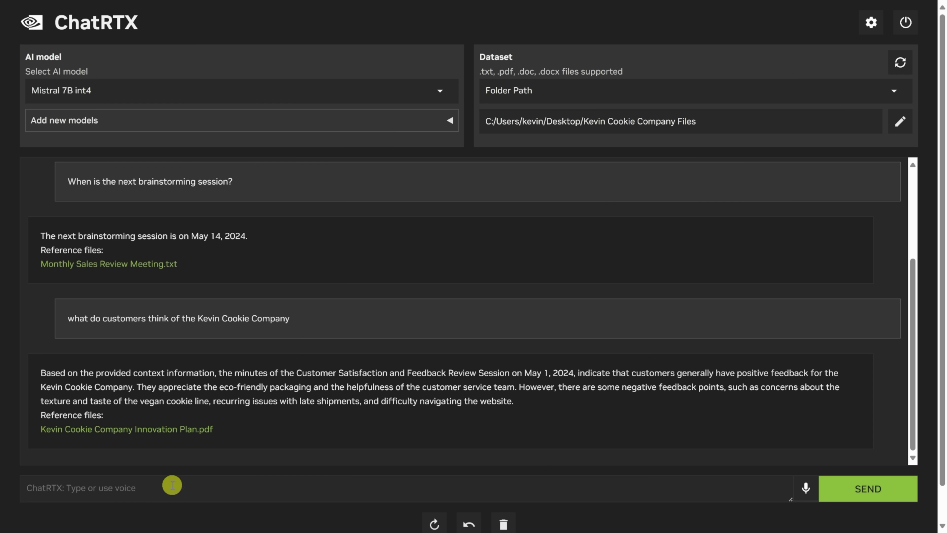
- Ask 'who proposed offering a subscription box to customers' and open the cited Brainstorming Session.docx
left_click(174, 486)
type("who proposed offering a subscription box to customers")
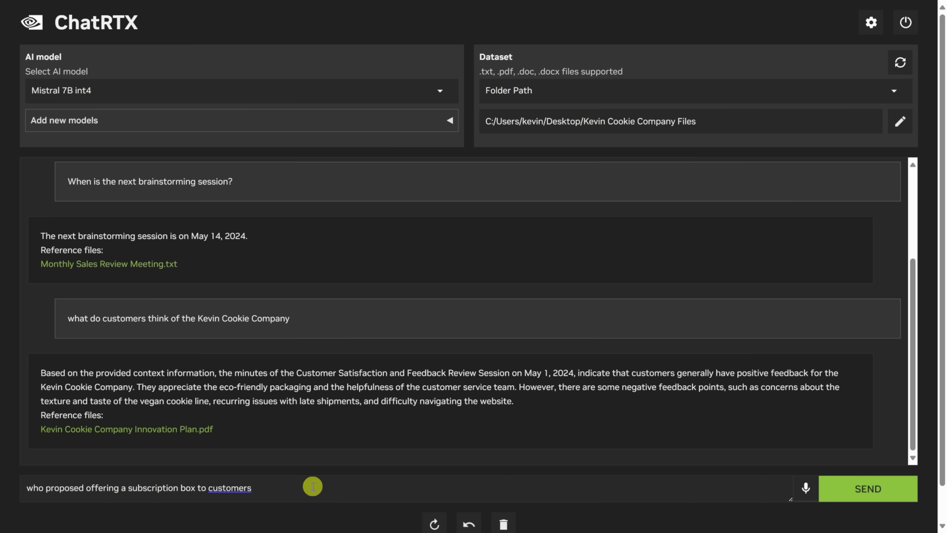
left_click(864, 495)
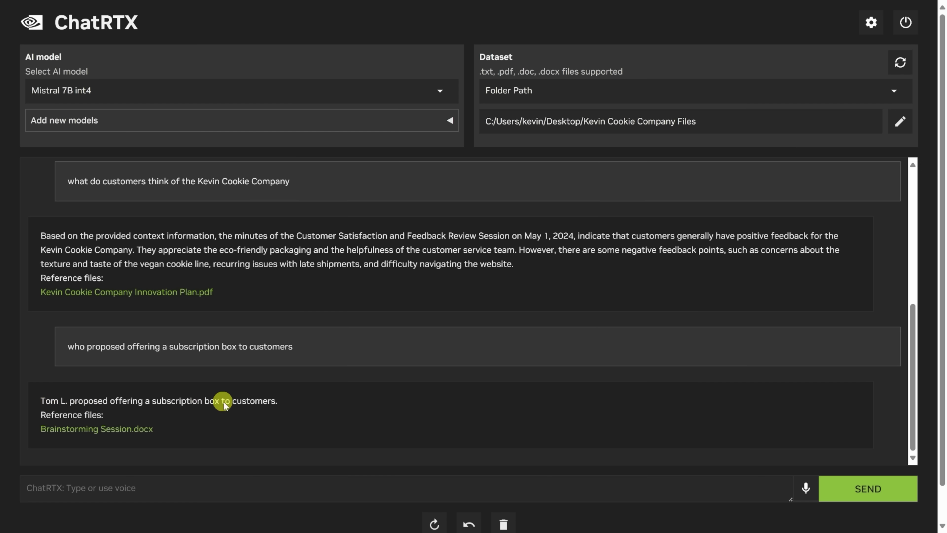
left_click(80, 431)
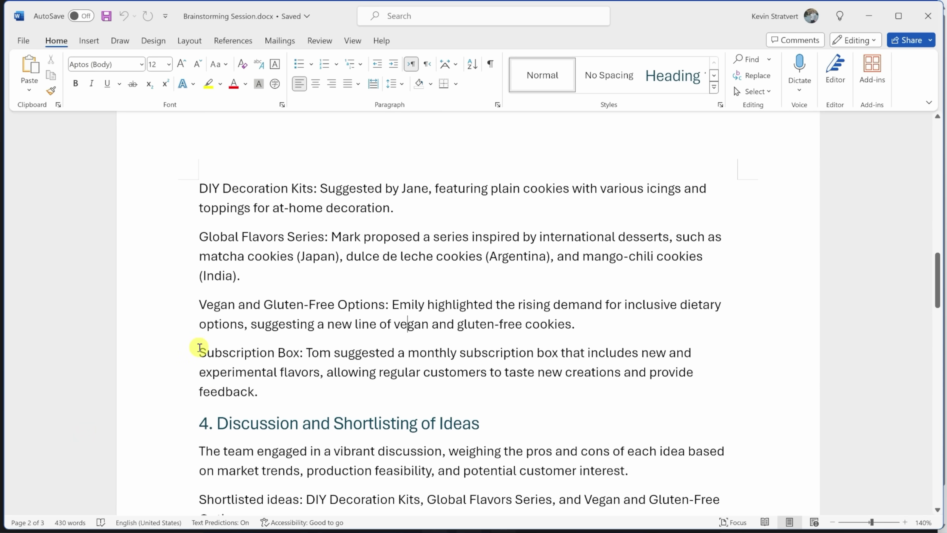
- Highlight the Subscription Box paragraph in Brainstorming Session.docx, then clear the selection
left_click_drag(198, 352, 319, 392)
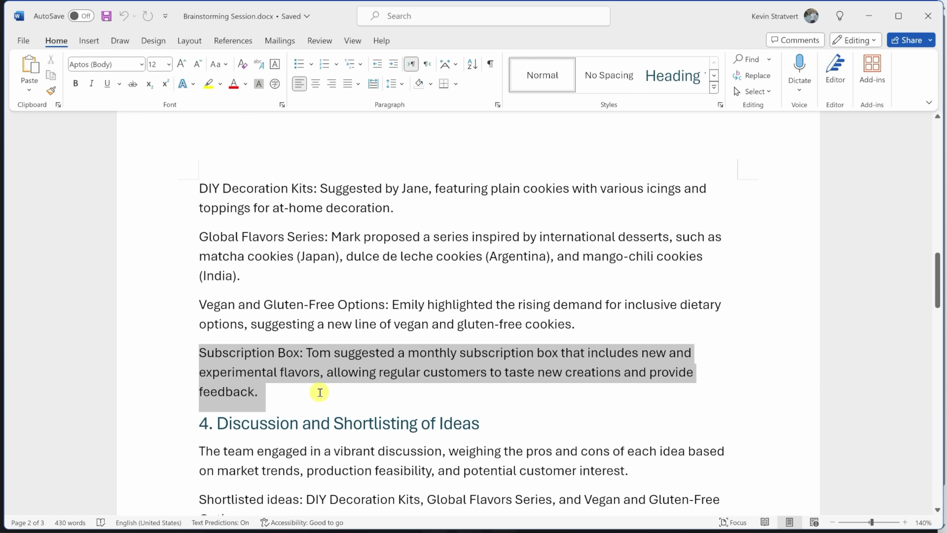
left_click(317, 391)
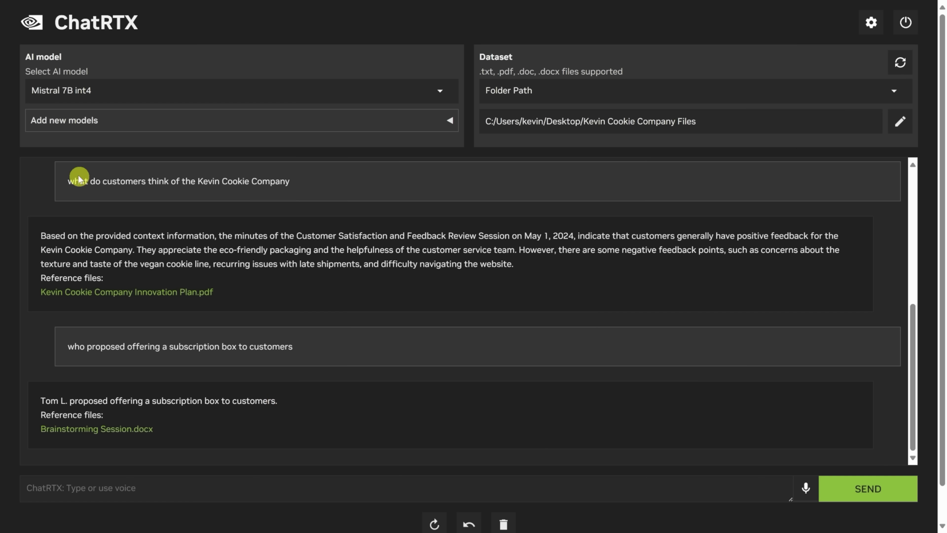
- Replace the Mistral 7B int4 model with CLIP from the AI model list
left_click(291, 92)
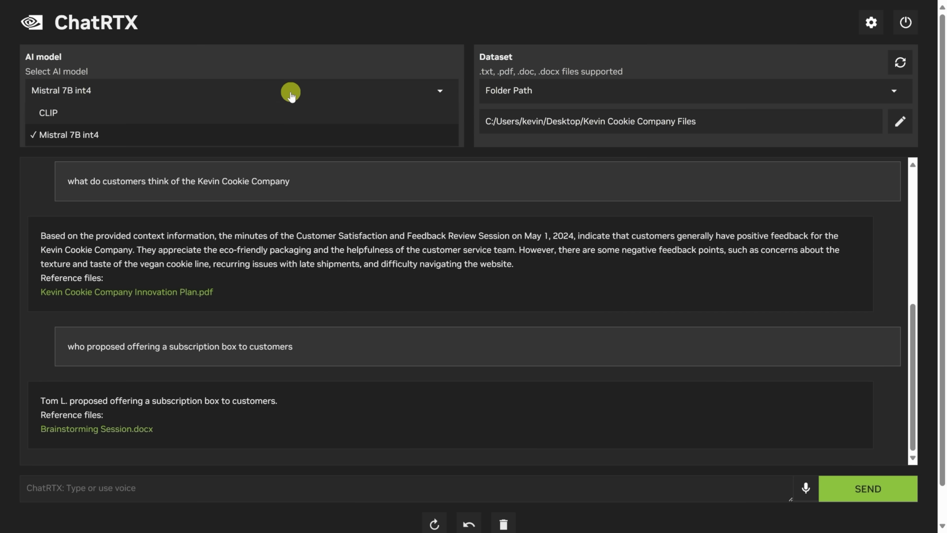
left_click(98, 112)
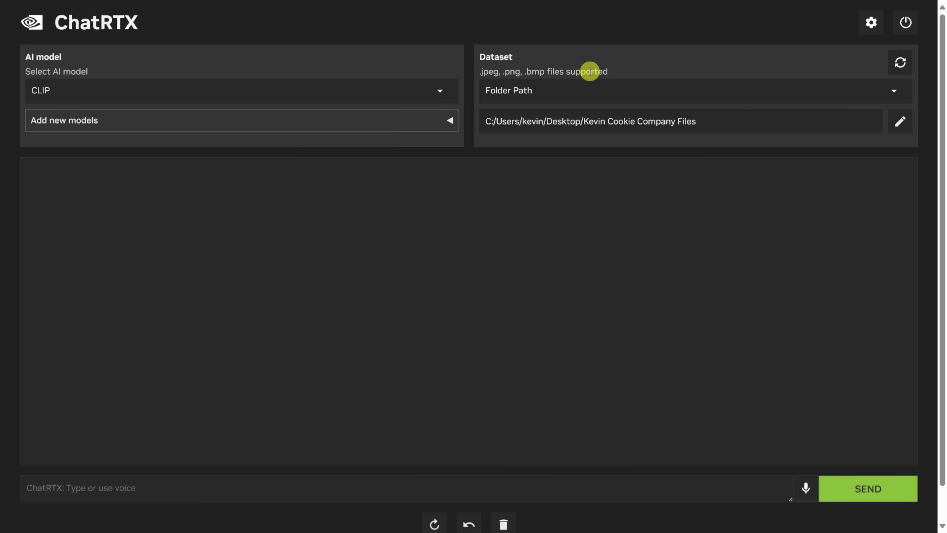
left_click(86, 489)
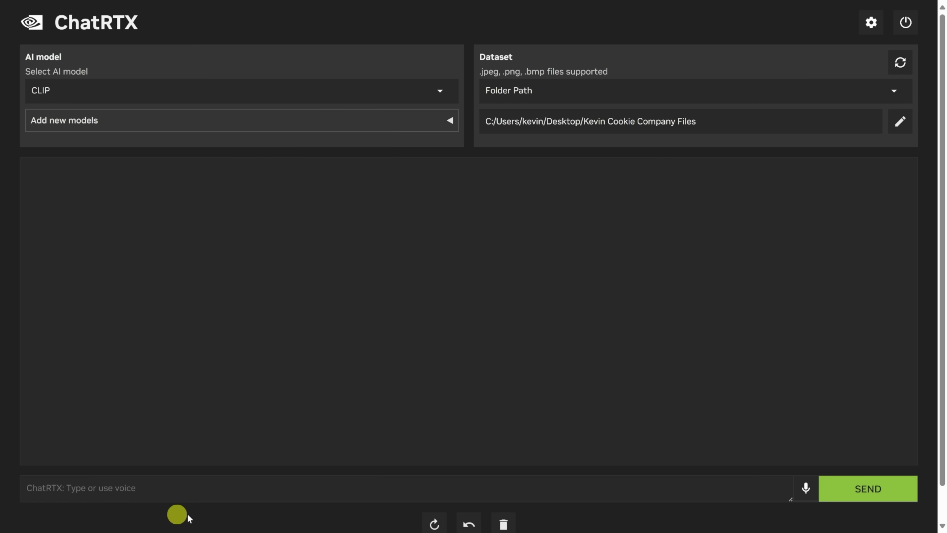
- Search the images for 'show me all chocolate chip cookies', then enter 'show me the blimp'
type("show me all chocolate chip cookies")
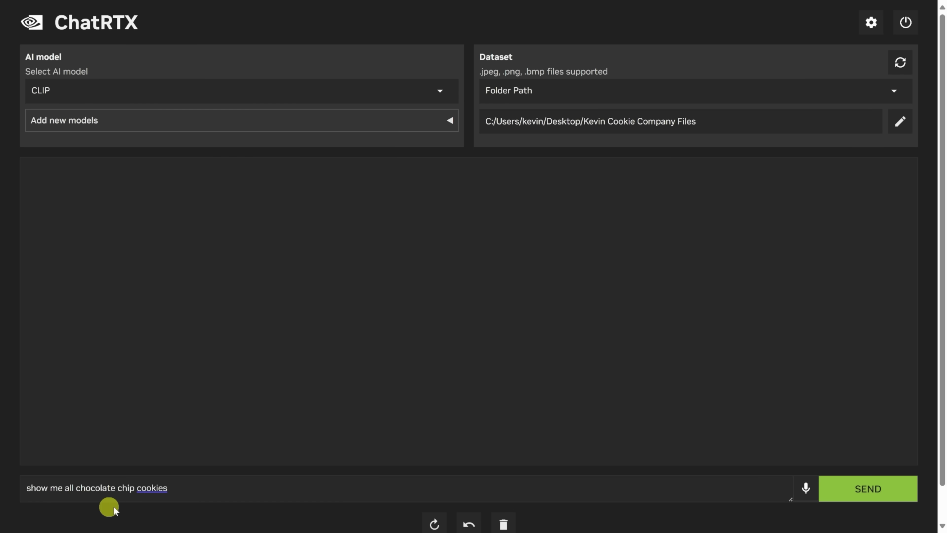
left_click(865, 488)
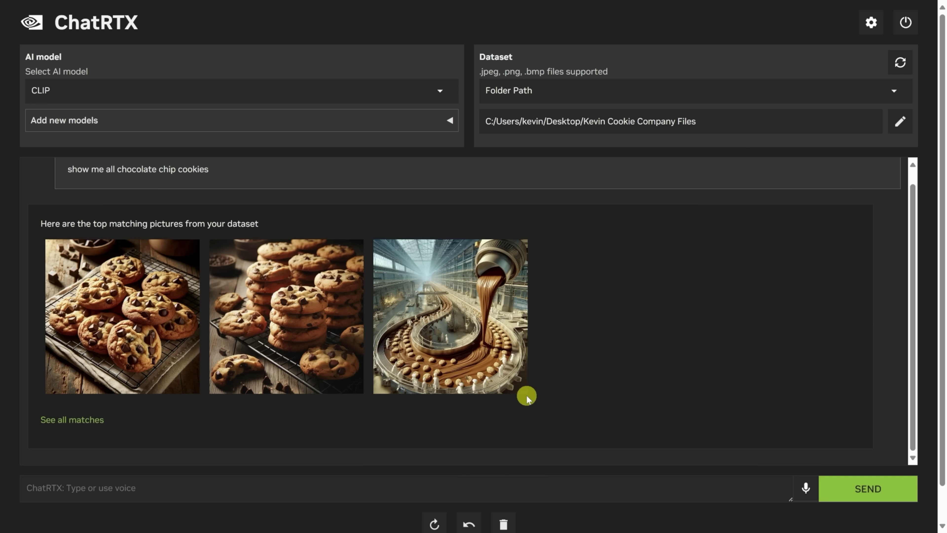
left_click(169, 491)
type("show me the blimp")
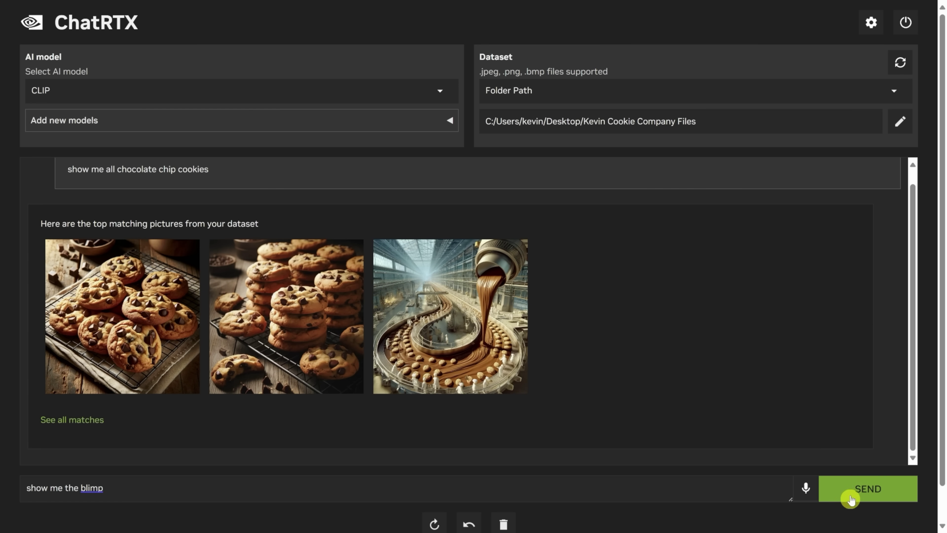
- Run the blimp image search, then search 'show me the storefront' for the storefront picture
left_click(864, 492)
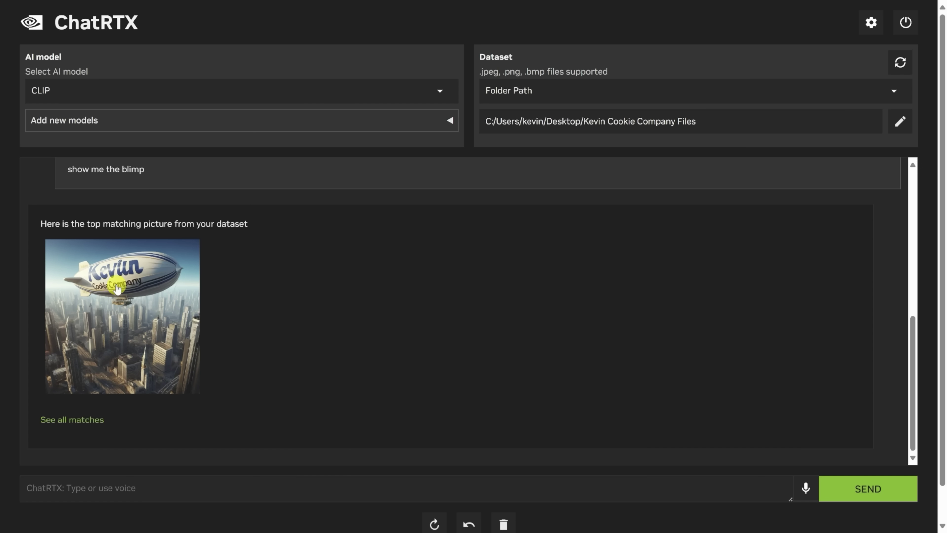
left_click(129, 485)
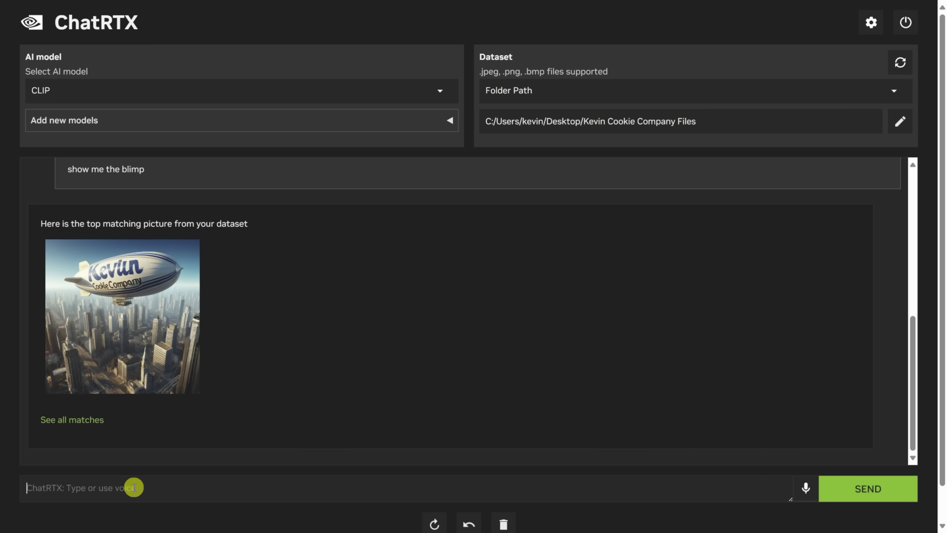
type("show me the storefront")
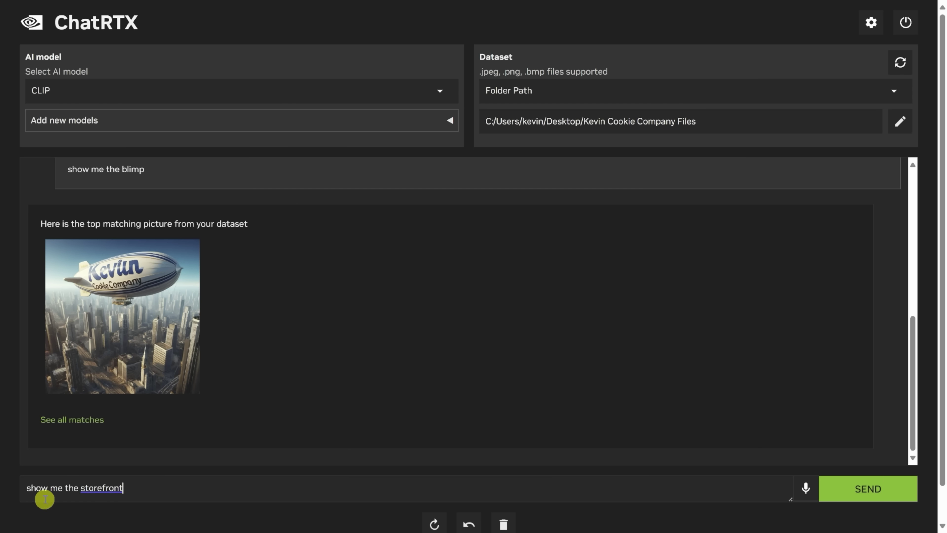
left_click(865, 498)
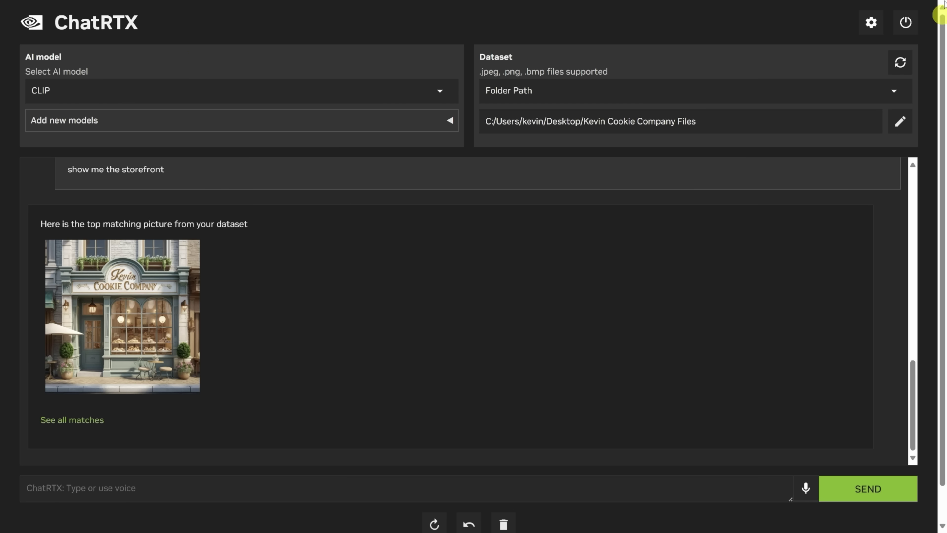
- Shut down ChatRTX with the power button to release its video memory
left_click(905, 24)
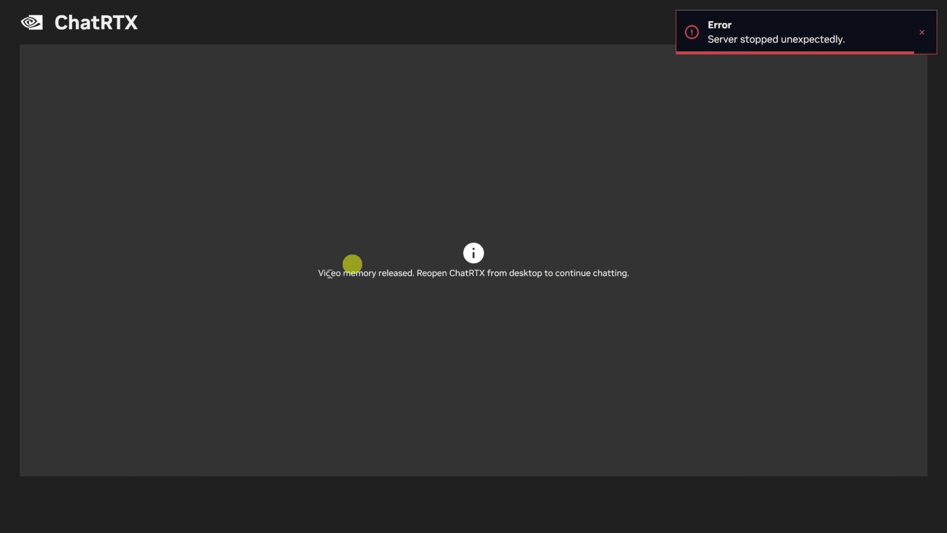